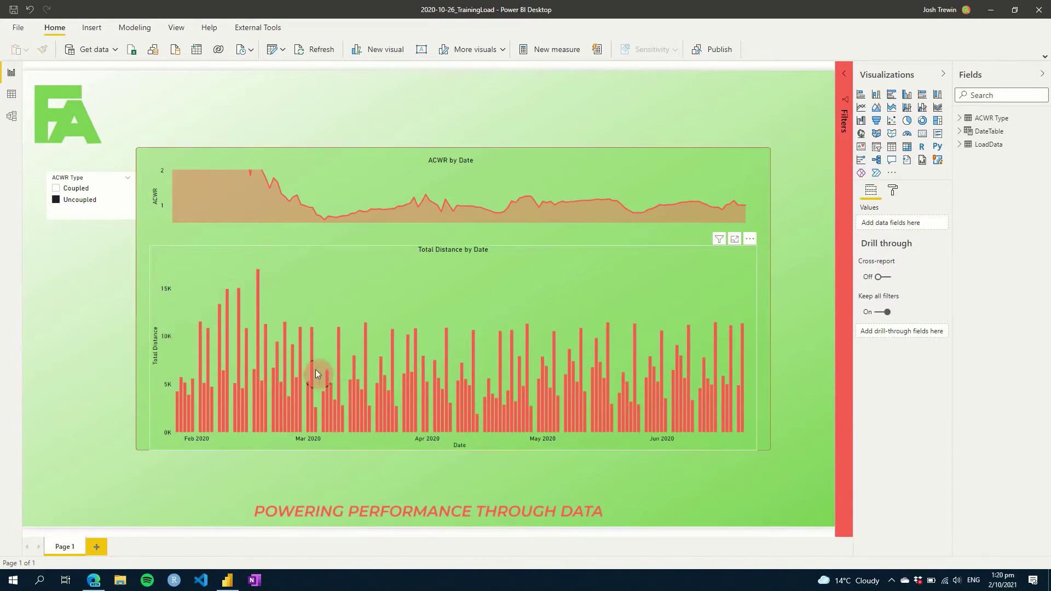
Step: Inspect a bar in the Total Distance by Date chart
{"action": "mouse_move", "coordinate": [382, 369]}
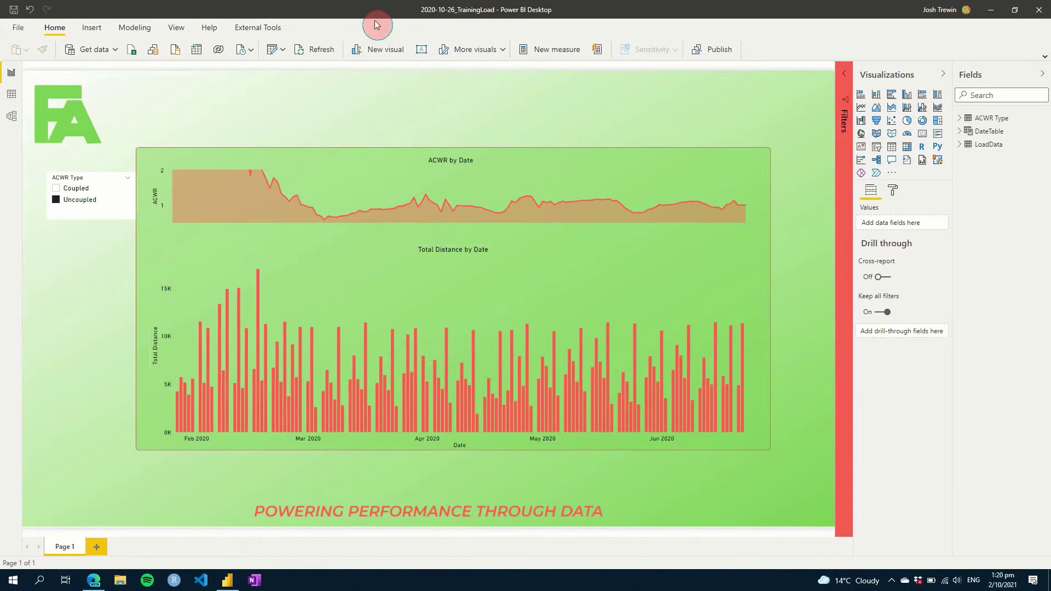
Step: Start a TBL_Metrics DATATABLE with a Metric STRING column and an Order INTEGER column
{"action": "left_click", "coordinate": [125, 29]}
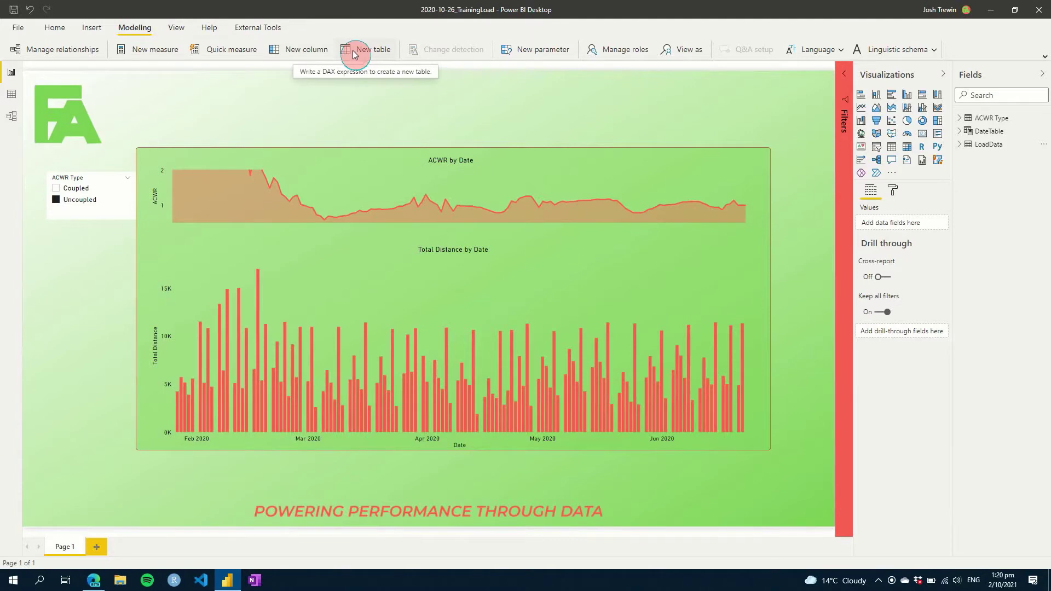
{"action": "left_click", "coordinate": [352, 51]}
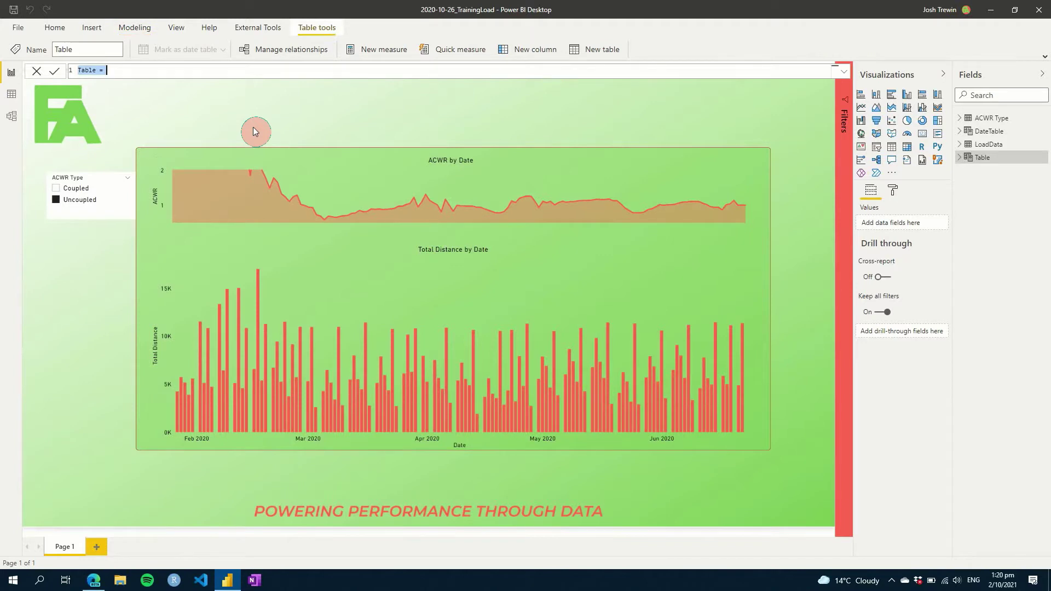
{"action": "type", "text": "TBL_Metrics ="}
{"action": "key", "text": "shift+Return"}
{"action": "type", "text": "DATA"}
{"action": "key", "text": "Tab"}
{"action": "type", "text": "("}
{"action": "key", "text": "shift+Return"}
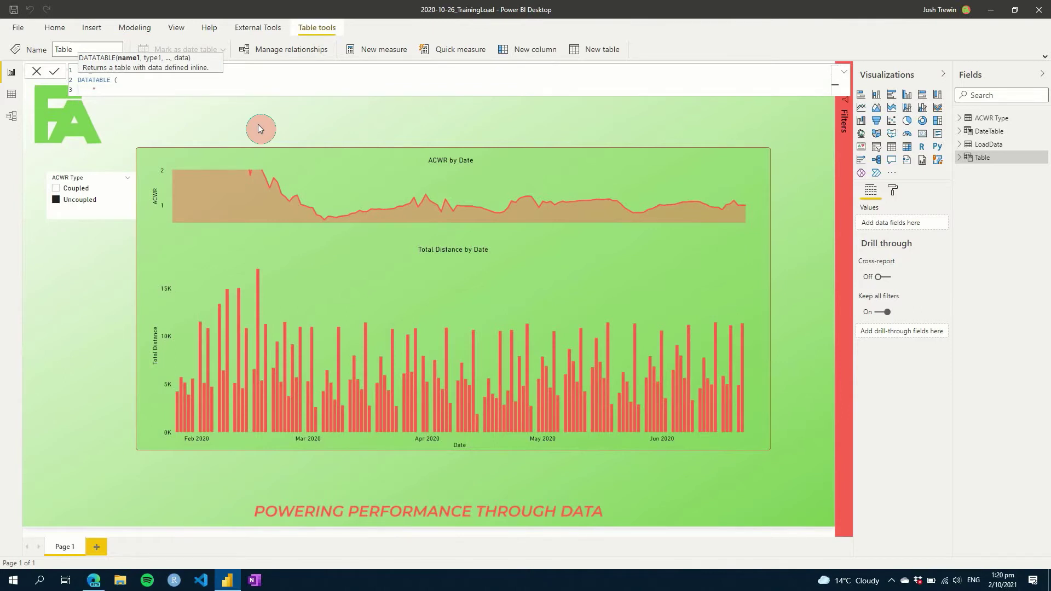
{"action": "type", "text": "\"Metric\", STING"}
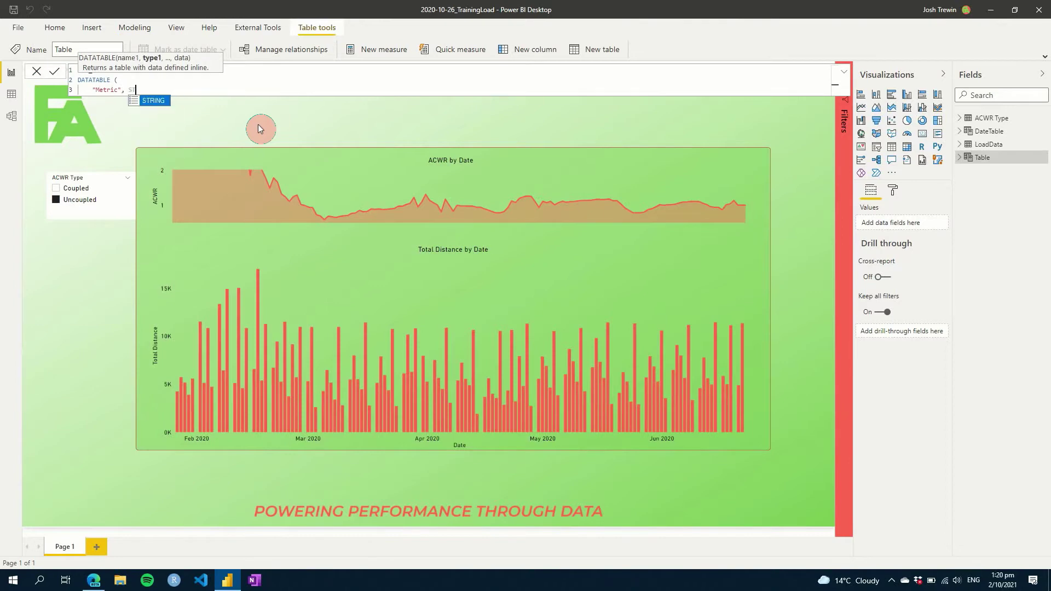
{"action": "key", "text": "BackSpace"}
{"action": "key", "text": "BackSpace"}
{"action": "key", "text": "BackSpace"}
{"action": "type", "text": "RING,"}
{"action": "key", "text": "shift+Return"}
{"action": "type", "text": "\""}
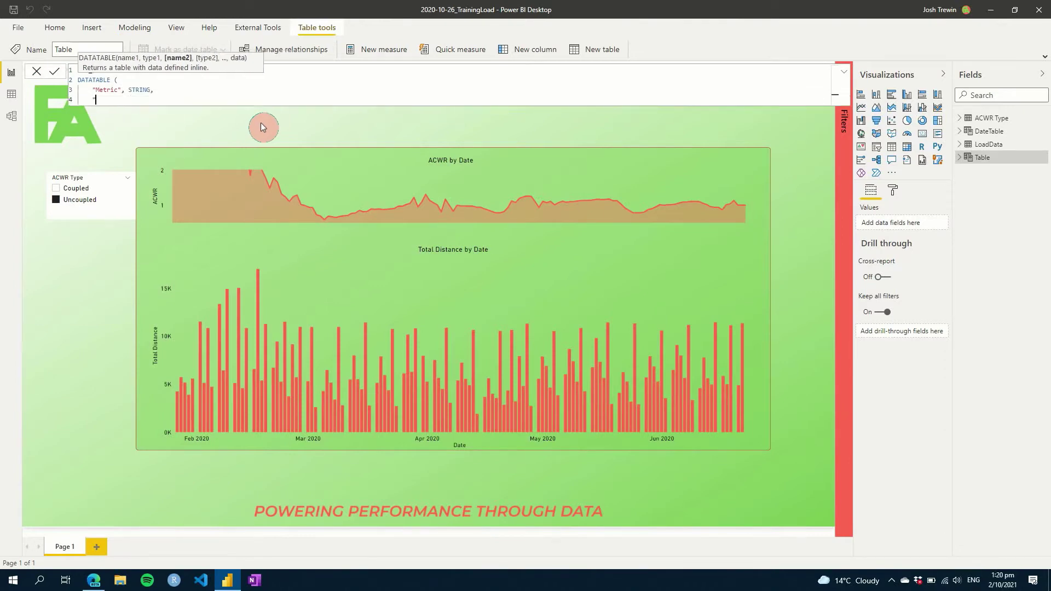
{"action": "type", "text": "Order\", INTEGER,"}
{"action": "key", "text": "shift+Return"}
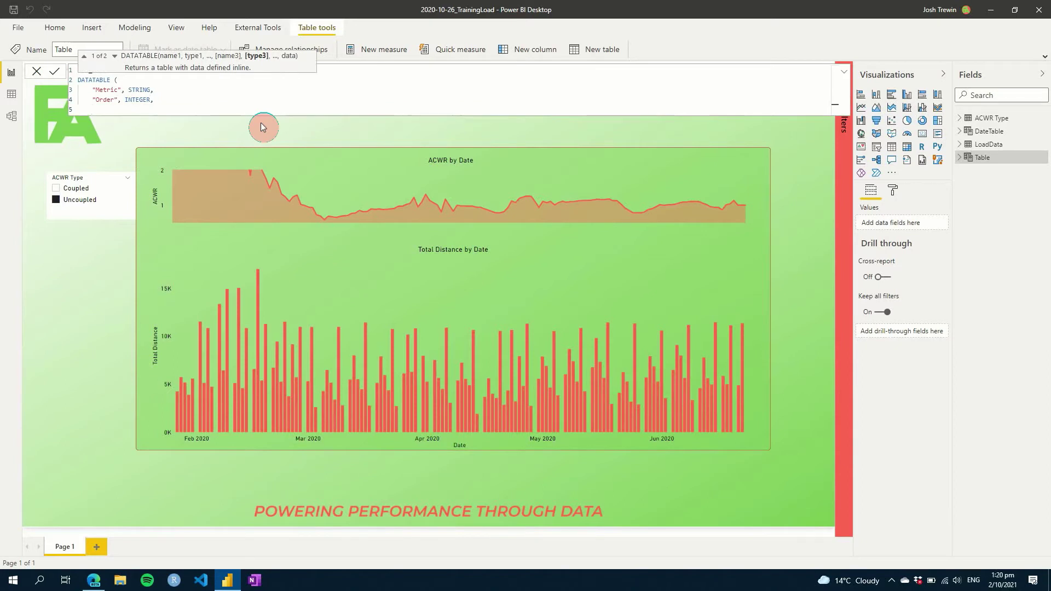
Step: Add rows Total Distance 1, High-Speed Running 2 and Sprinting 3, then commit the table
{"action": "type", "text": "{"}
{"action": "key", "text": "shift+Return"}
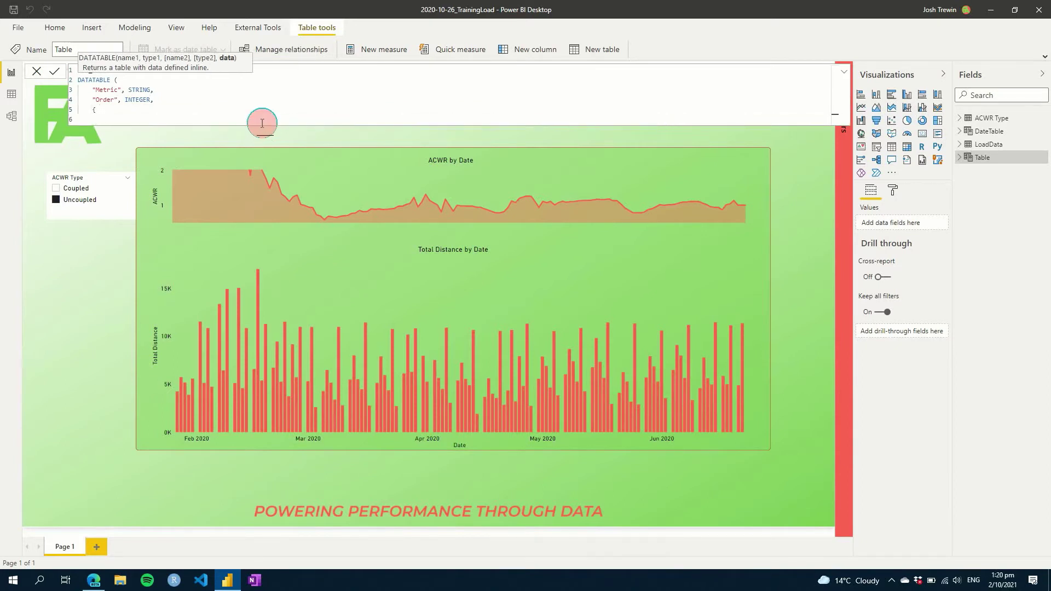
{"action": "type", "text": "{ \""}
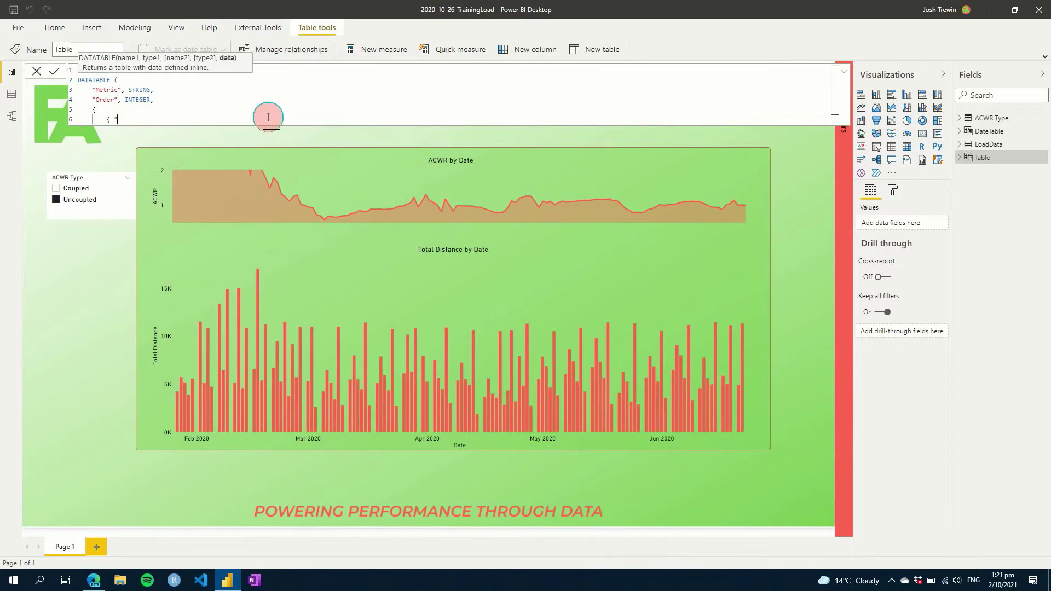
{"action": "type", "text": "Total Distance\", 1 },"}
{"action": "key", "text": "shift+Return"}
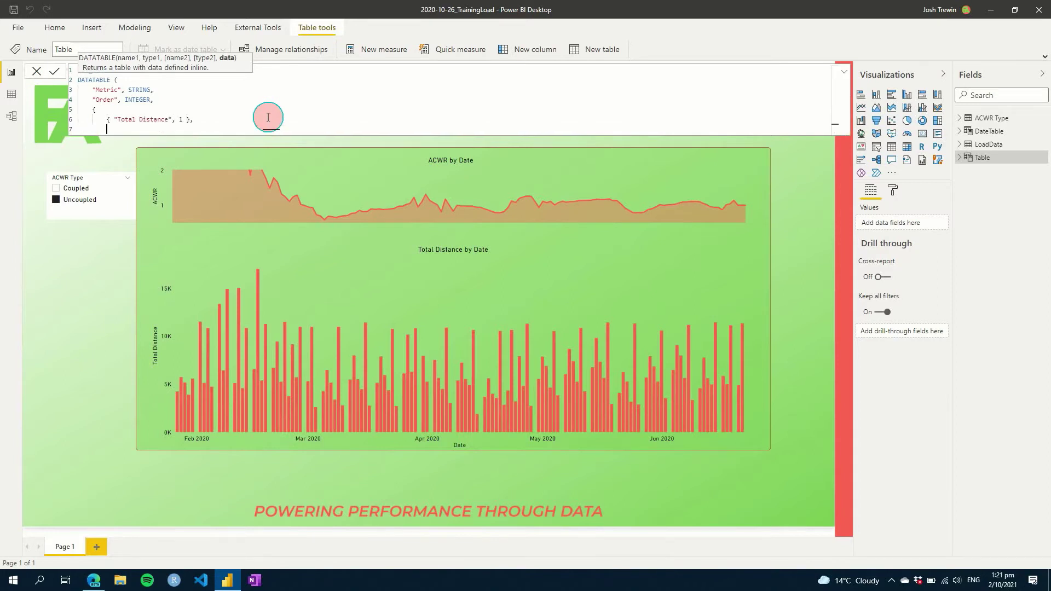
{"action": "type", "text": "{ \"High-Speed Running\", 2 },"}
{"action": "key", "text": "shift+Return"}
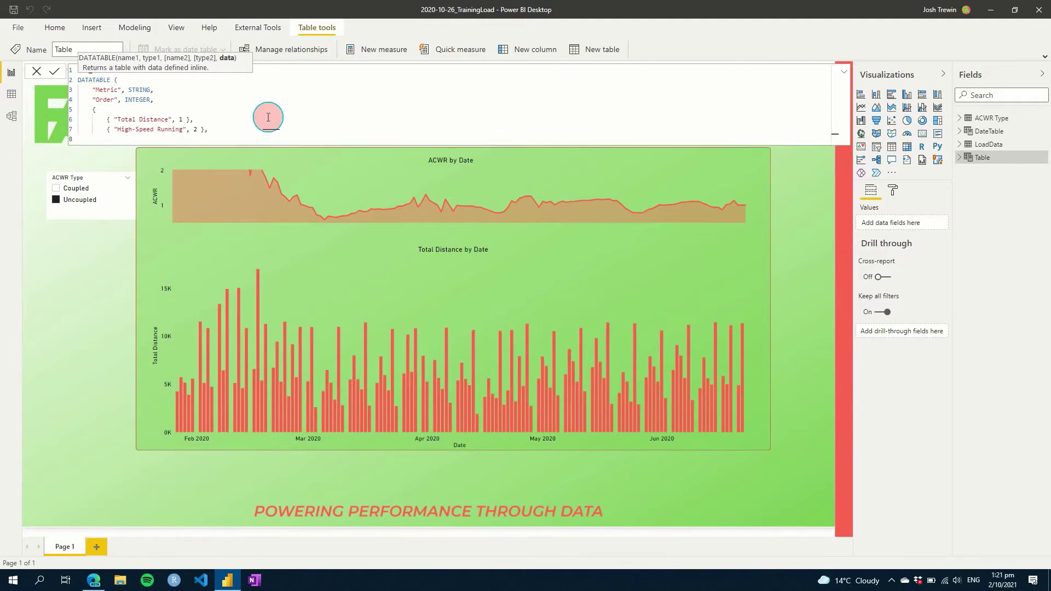
{"action": "type", "text": "{ \"Sprinting\", 3 }"}
{"action": "key", "text": "shift+Return"}
{"action": "type", "text": "}"}
{"action": "key", "text": "shift+Return"}
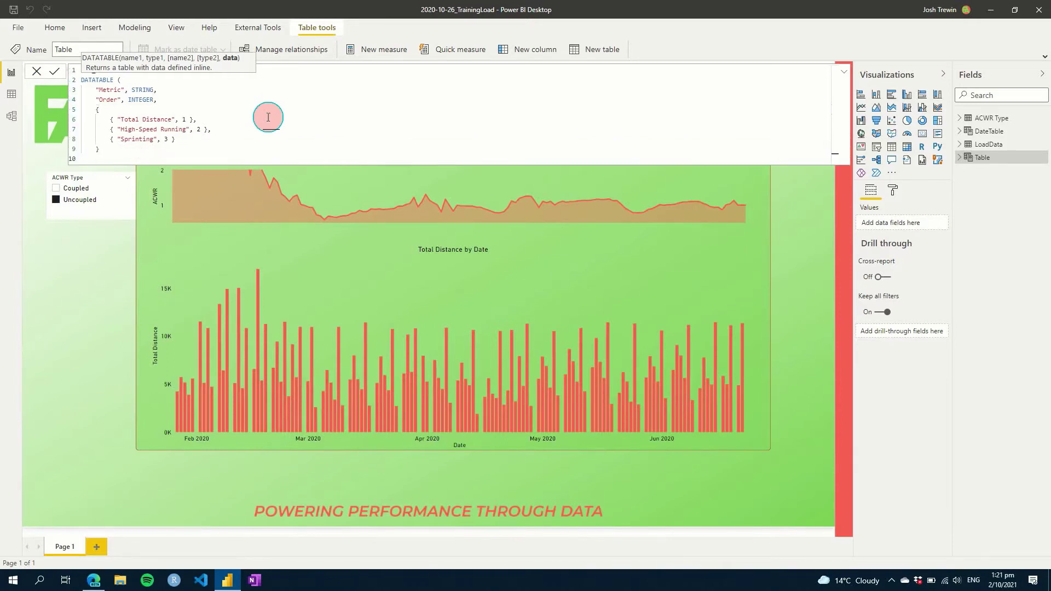
{"action": "type", "text": ")"}
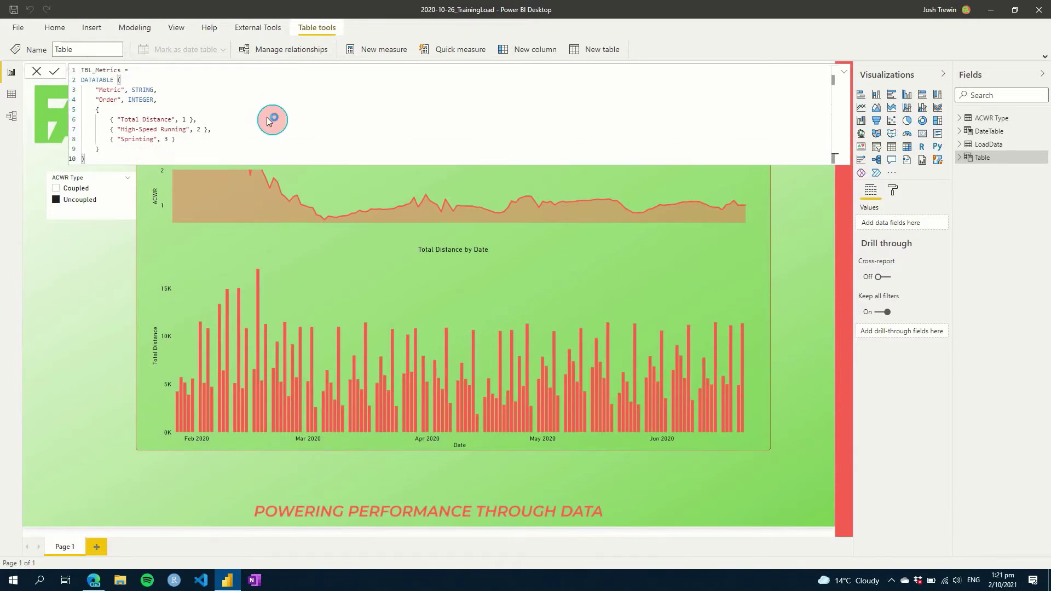
{"action": "key", "text": "Return"}
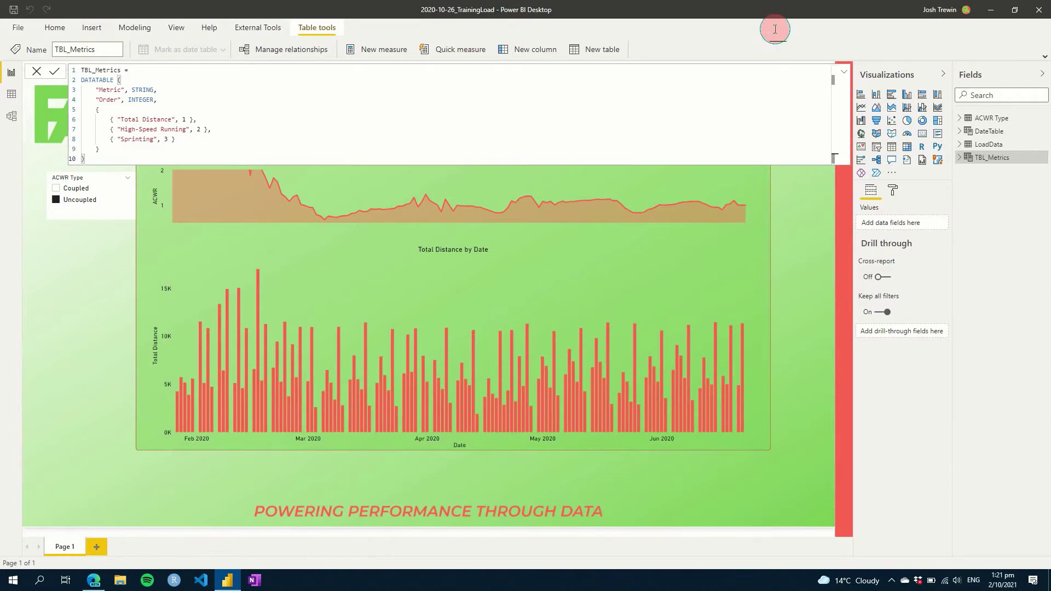
Step: Replace the stray Metric table visual with a copy of the ACWR Type slicer using TBL_Metrics[Metric]
{"action": "left_click", "coordinate": [965, 157]}
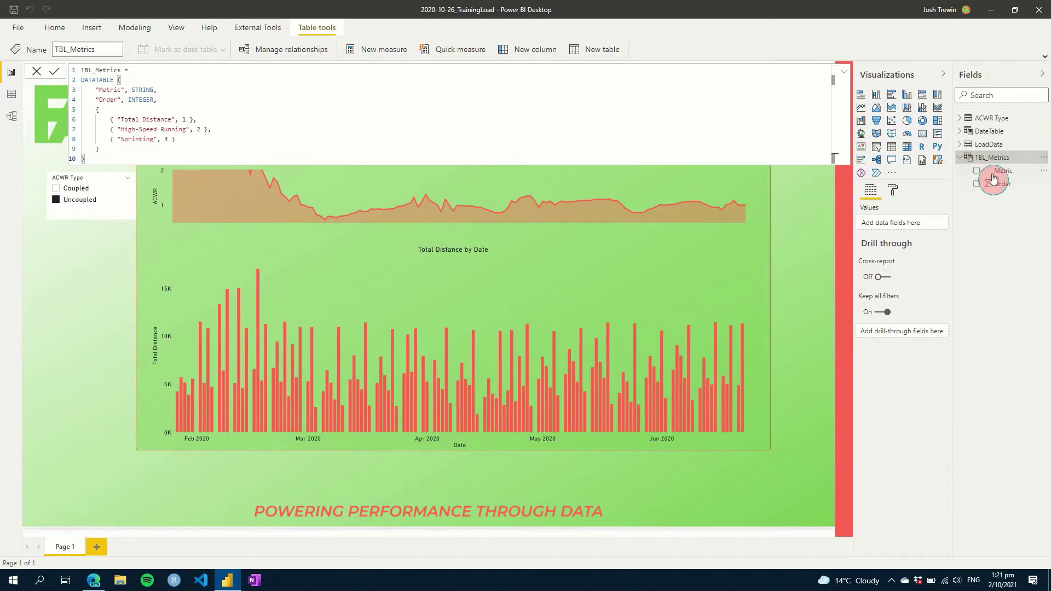
{"action": "left_click", "coordinate": [78, 256]}
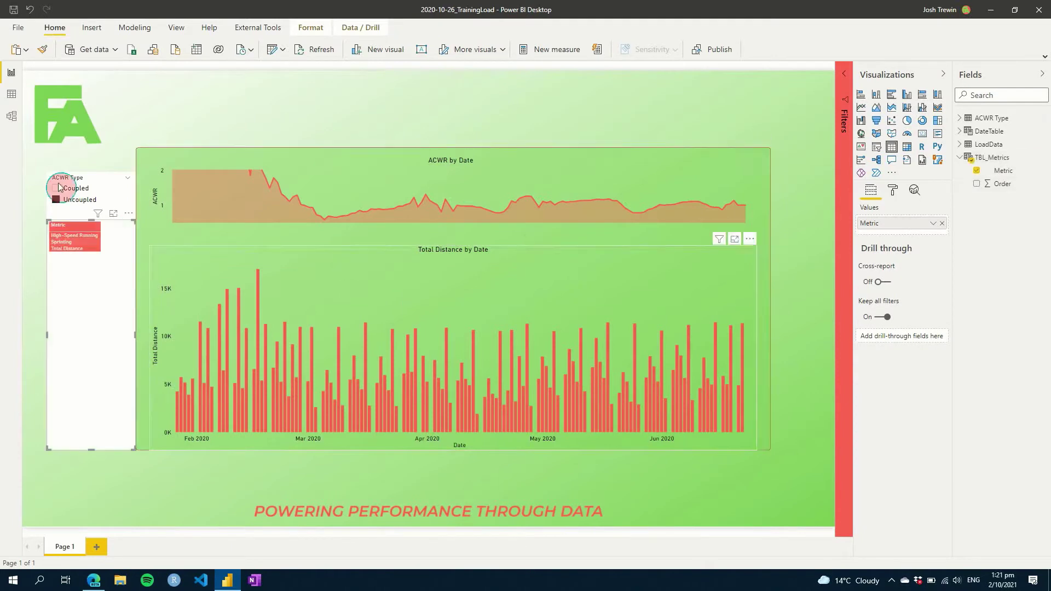
{"action": "key", "text": "Delete"}
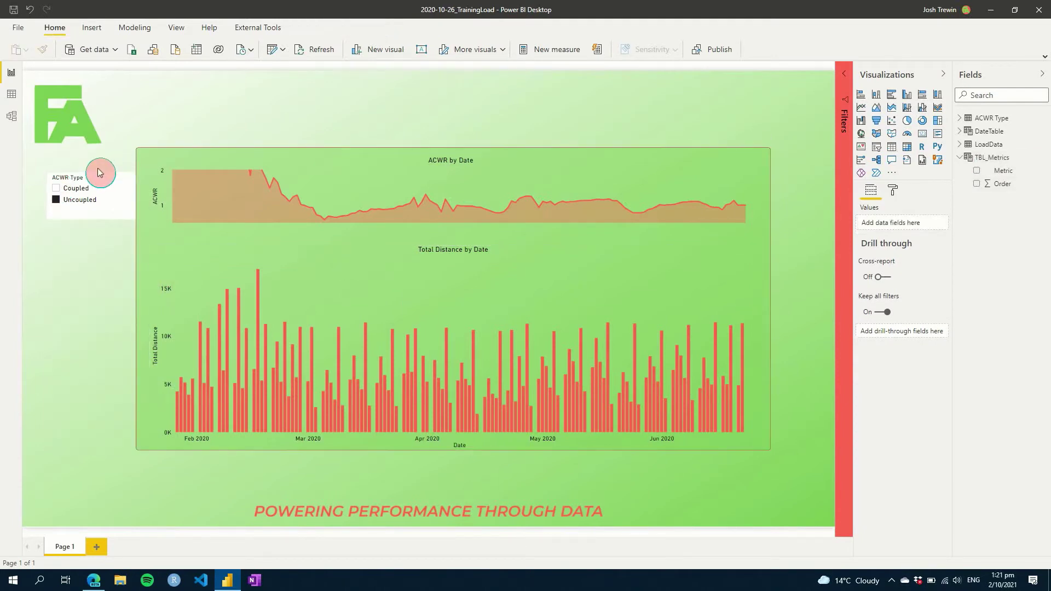
{"action": "left_click", "coordinate": [98, 180]}
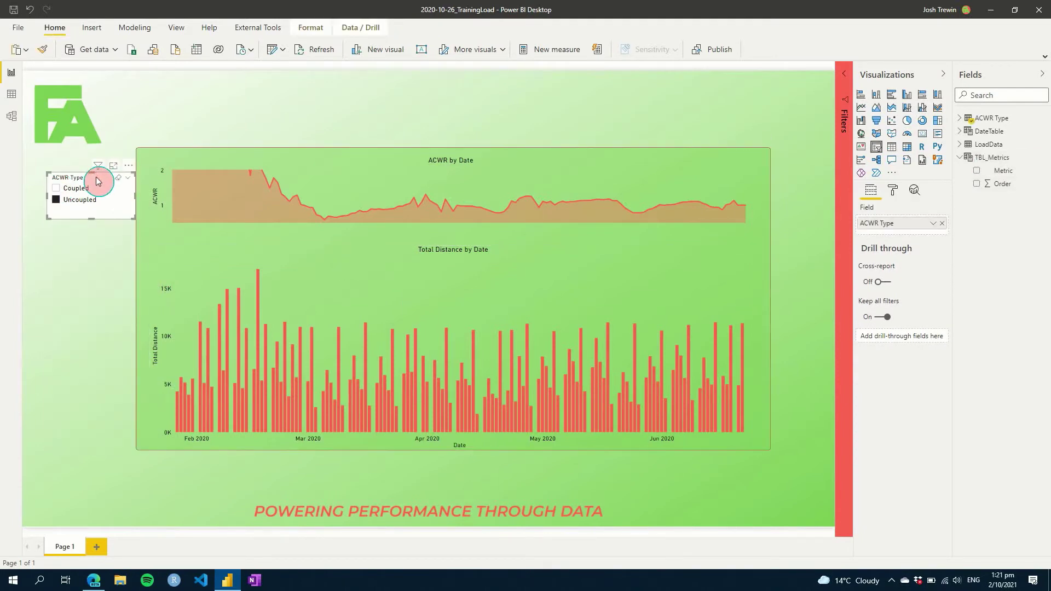
{"action": "key", "text": "ctrl+c"}
{"action": "key", "text": "ctrl+v"}
{"action": "left_click_drag", "start_coordinate": [102, 187], "coordinate": [101, 232]}
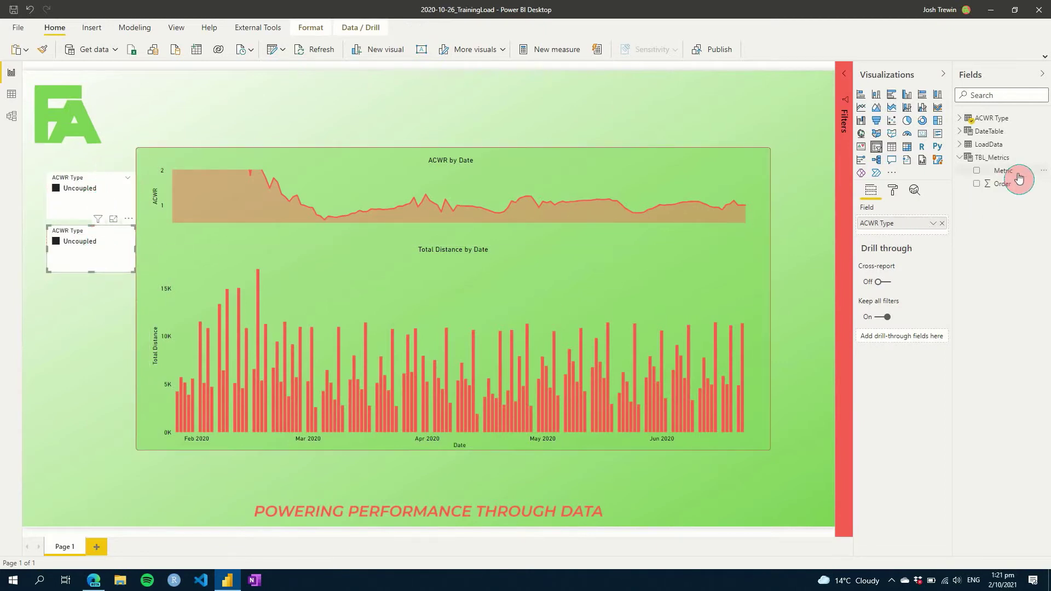
{"action": "left_click_drag", "start_coordinate": [1019, 177], "coordinate": [922, 230]}
{"action": "left_click", "coordinate": [941, 224]}
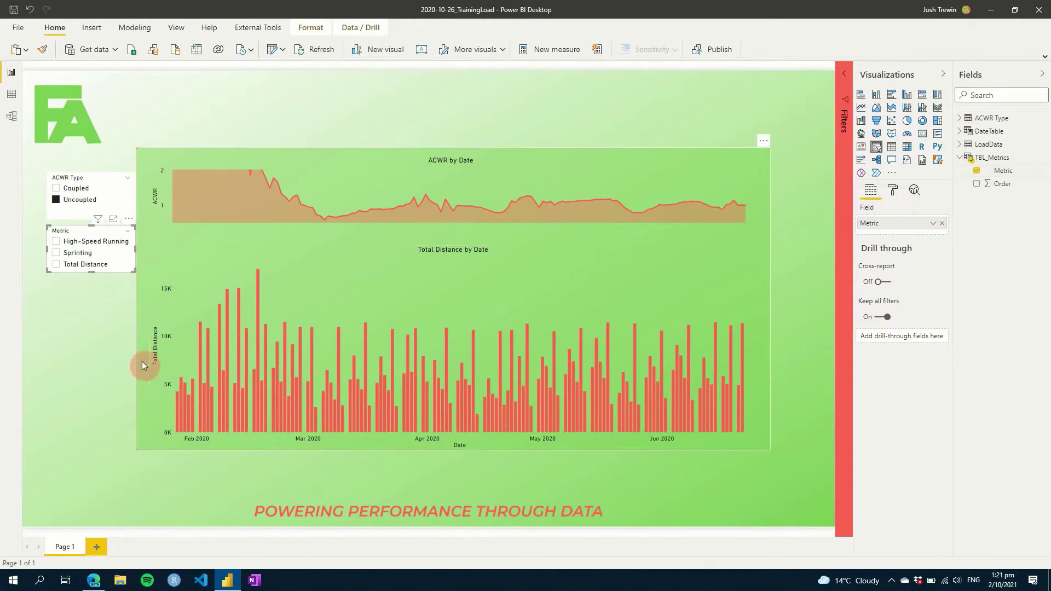
{"action": "left_click_drag", "start_coordinate": [92, 271], "coordinate": [98, 283]}
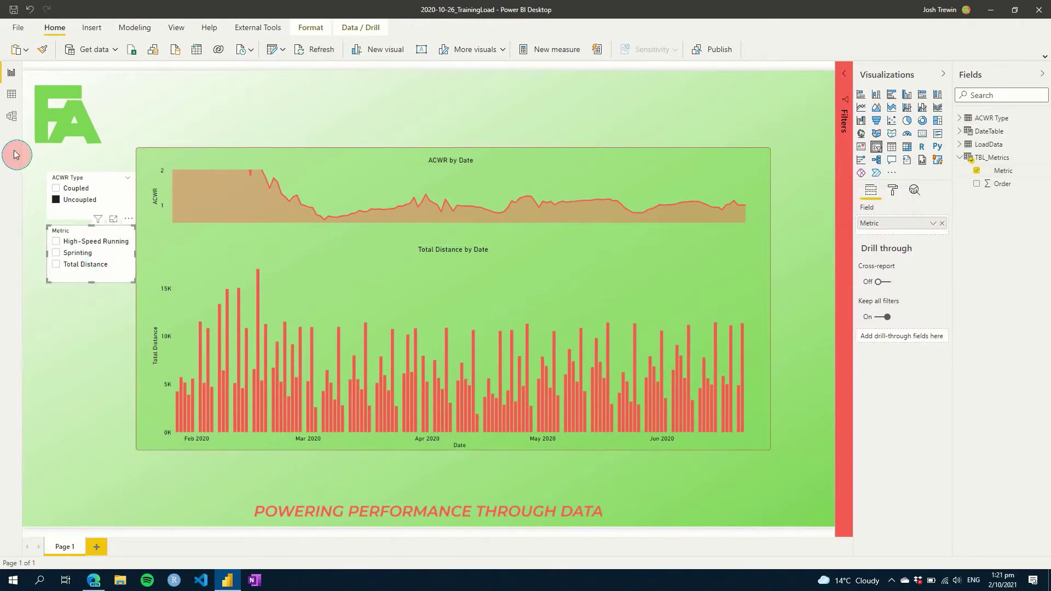
Step: In Data view, sort the Metric column by the Order column
{"action": "left_click", "coordinate": [12, 99]}
{"action": "left_click", "coordinate": [47, 86]}
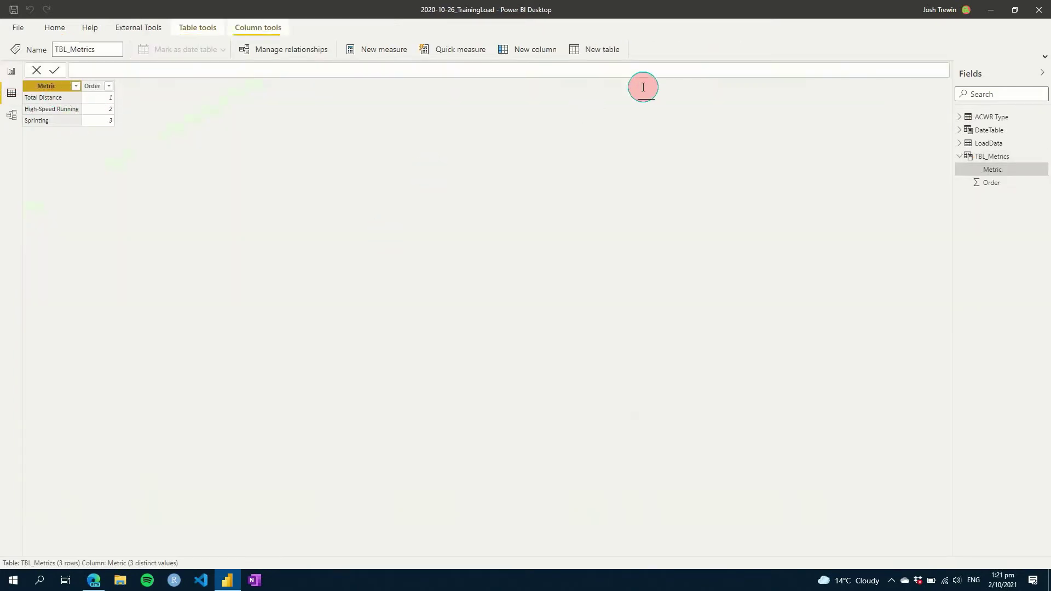
{"action": "left_click", "coordinate": [874, 49]}
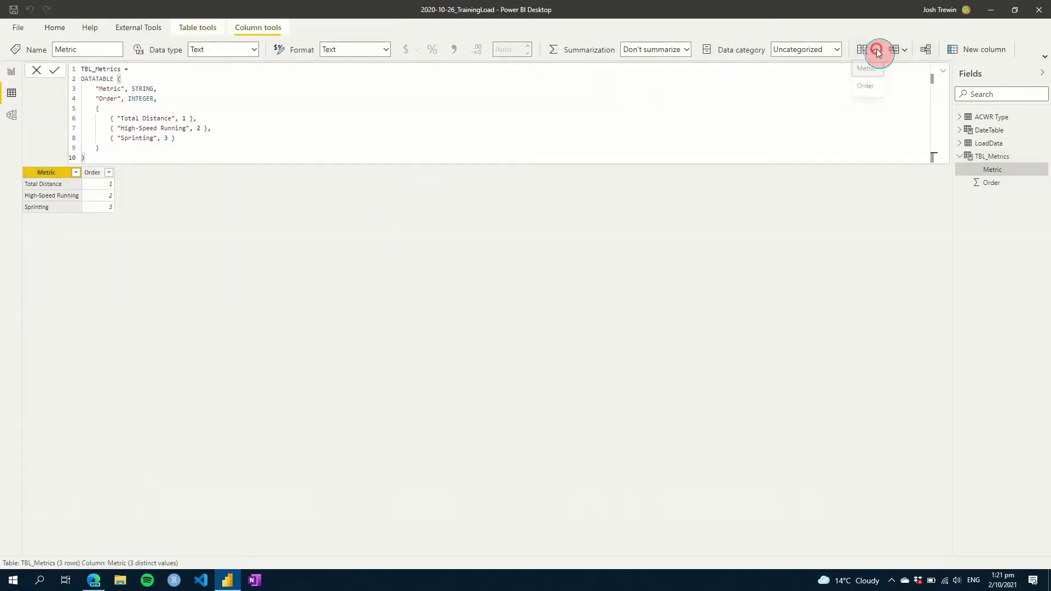
{"action": "left_click", "coordinate": [865, 89]}
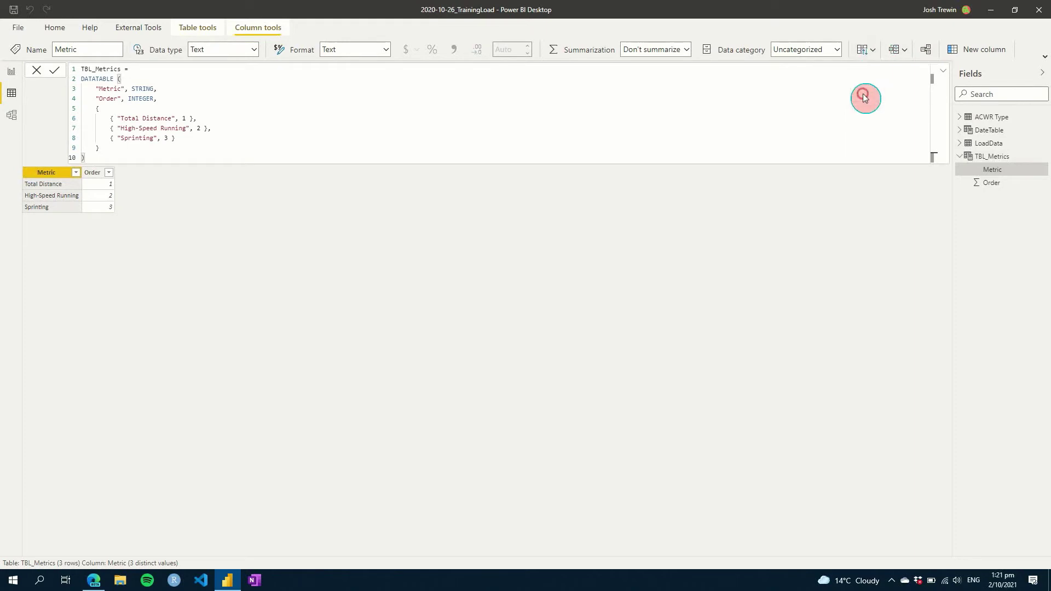
{"action": "left_click", "coordinate": [11, 73]}
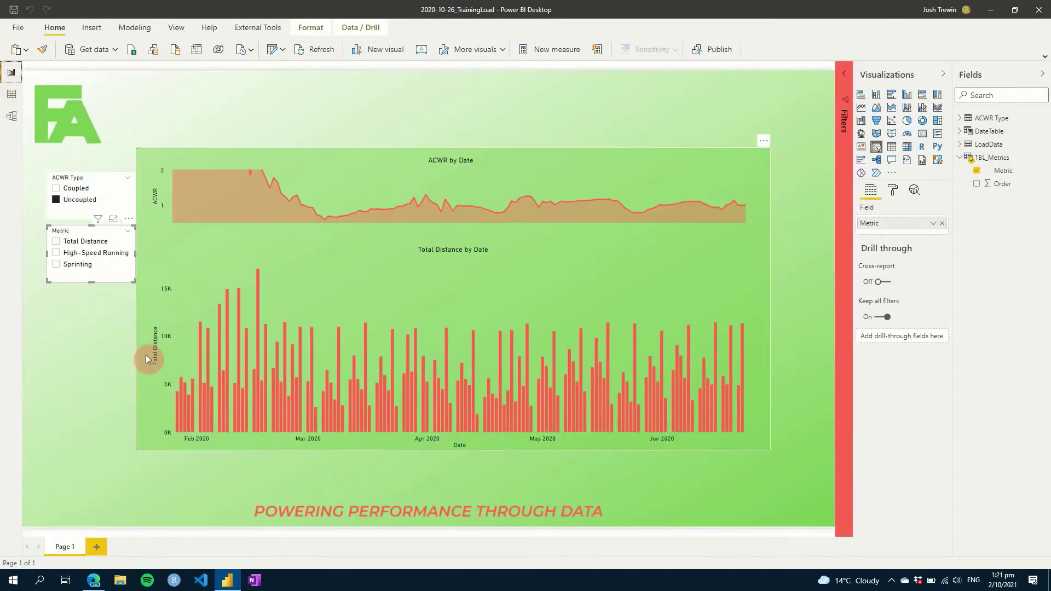
Step: Shorten the Metric slicer, choose Total Distance, and enable Single select in Selection controls
{"action": "left_click_drag", "start_coordinate": [89, 283], "coordinate": [87, 273]}
{"action": "left_click", "coordinate": [81, 241]}
{"action": "left_click", "coordinate": [882, 242]}
{"action": "left_click", "coordinate": [892, 190]}
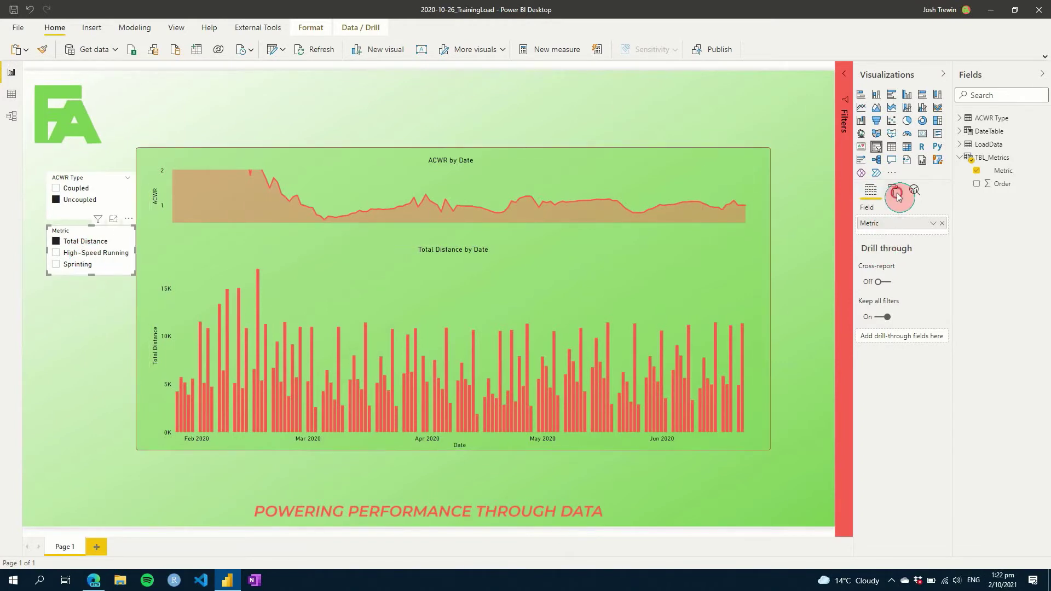
{"action": "left_click", "coordinate": [896, 253]}
{"action": "left_click", "coordinate": [884, 286]}
{"action": "left_click", "coordinate": [893, 253]}
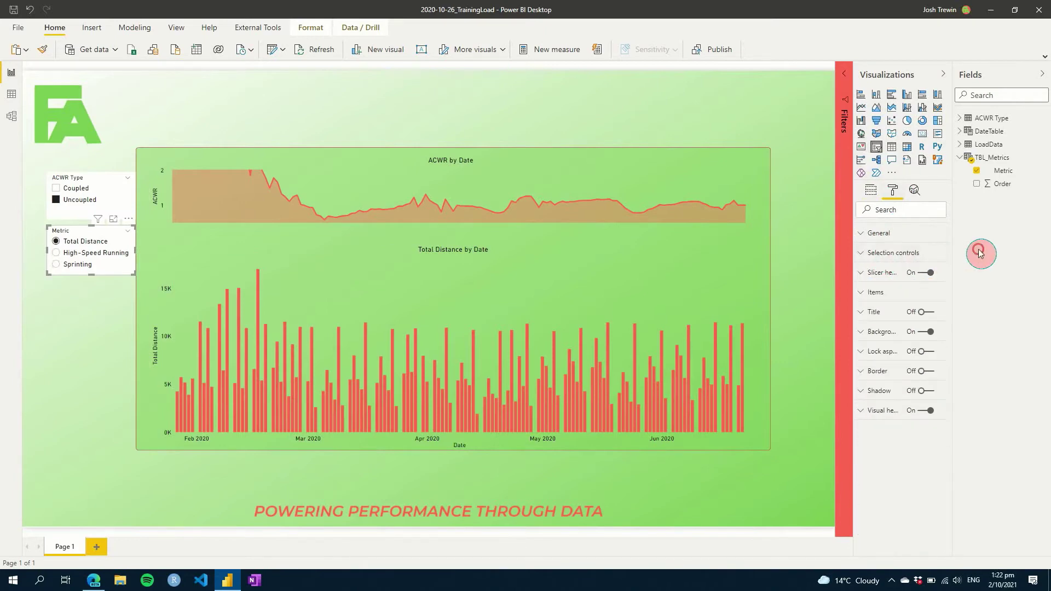
Step: Add measure Selected Metric = SELECTEDVALUE('TBL_Metrics'[Metric]) to TBL_Metrics
{"action": "right_click", "coordinate": [997, 159]}
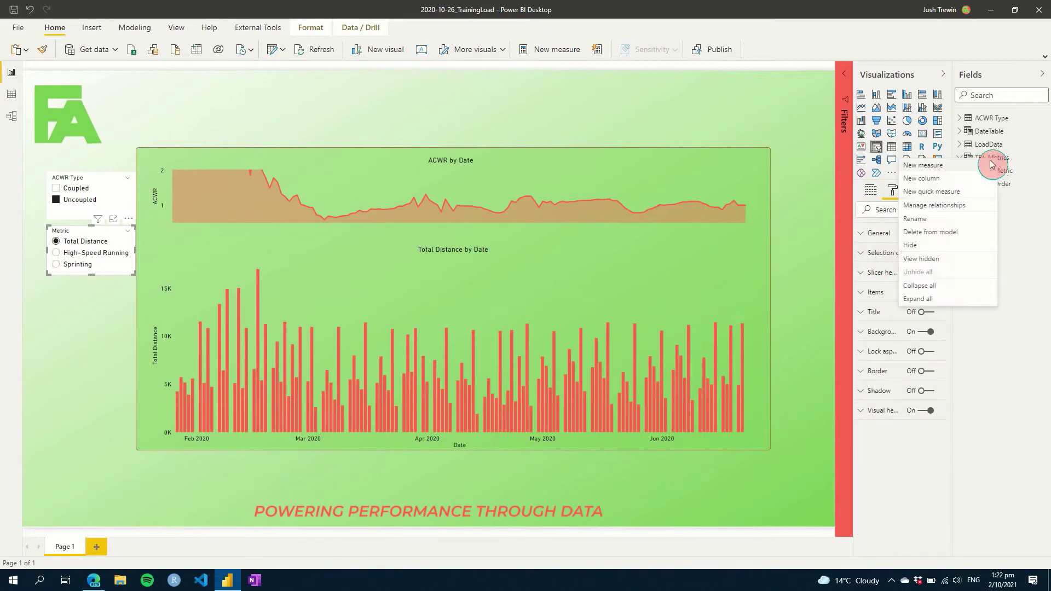
{"action": "left_click", "coordinate": [925, 168]}
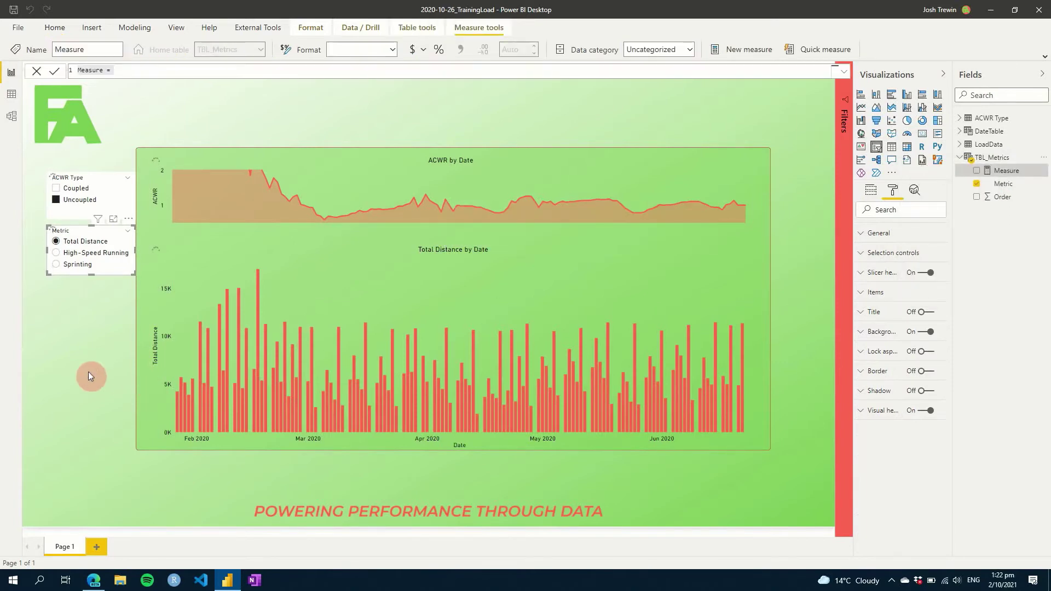
{"action": "type", "text": "Selected Metric = SELECTEDVALUE( ( "}
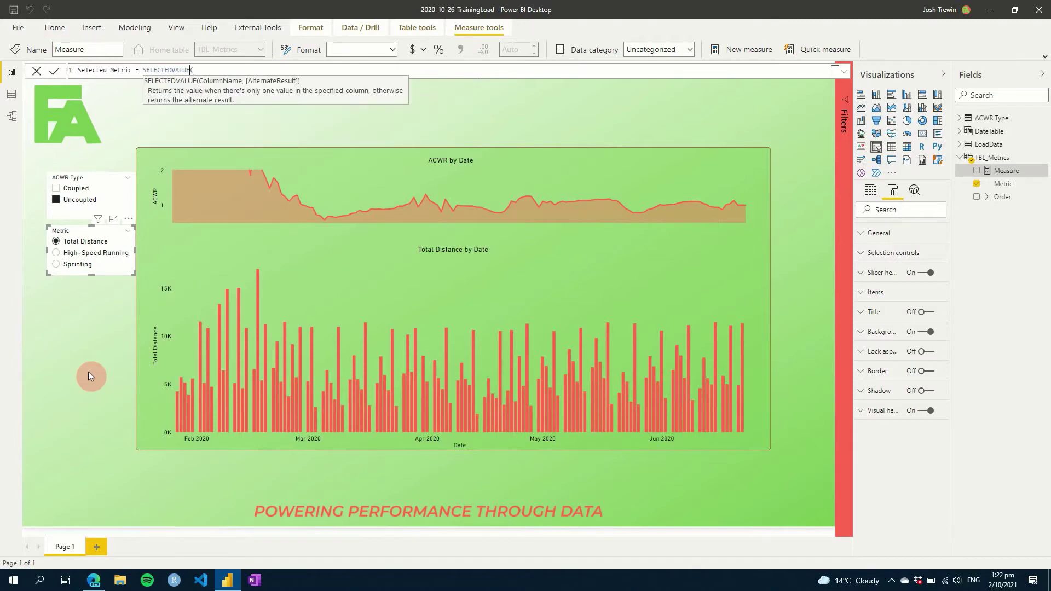
{"action": "type", "text": "TBL"}
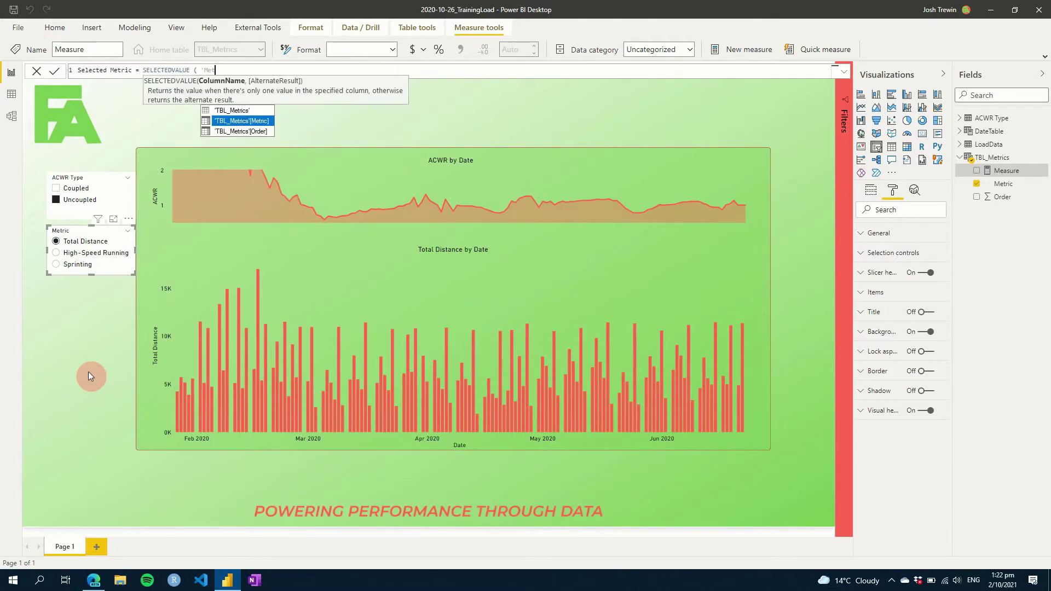
{"action": "key", "text": "Tab"}
{"action": "type", "text": ")"}
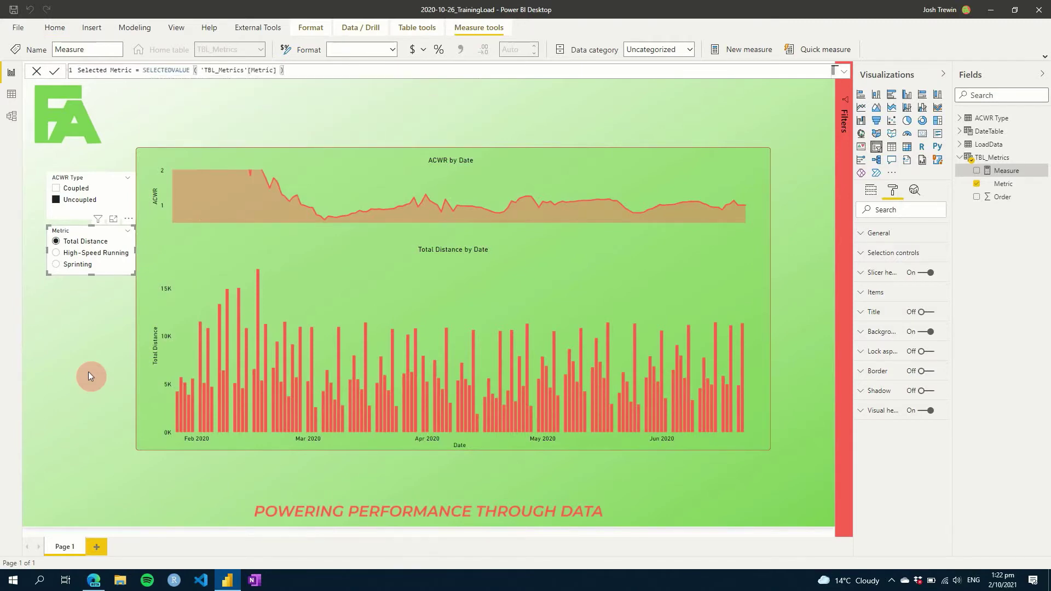
{"action": "key", "text": "Return"}
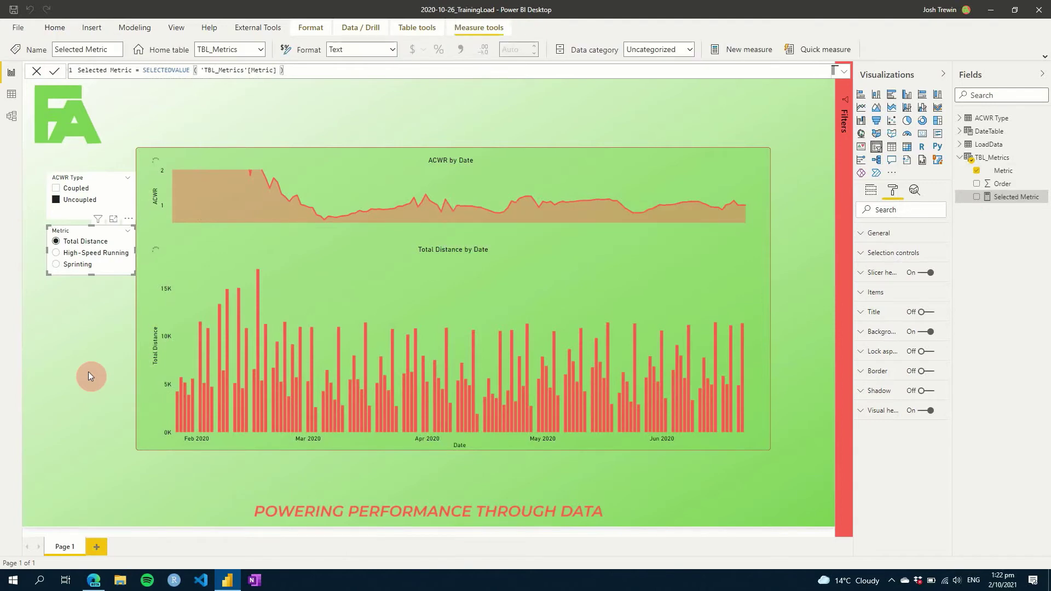
{"action": "left_click", "coordinate": [959, 147]}
Step: Start a LoadData measure Load Value = SWITCH([Selected Metric], …)
{"action": "right_click", "coordinate": [982, 145]}
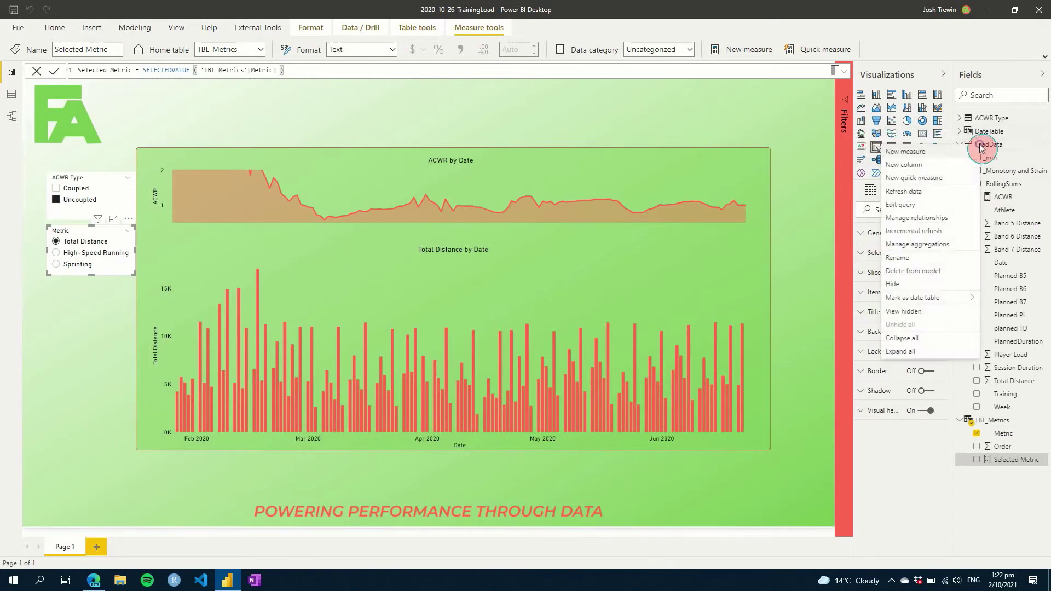
{"action": "left_click", "coordinate": [642, 32]}
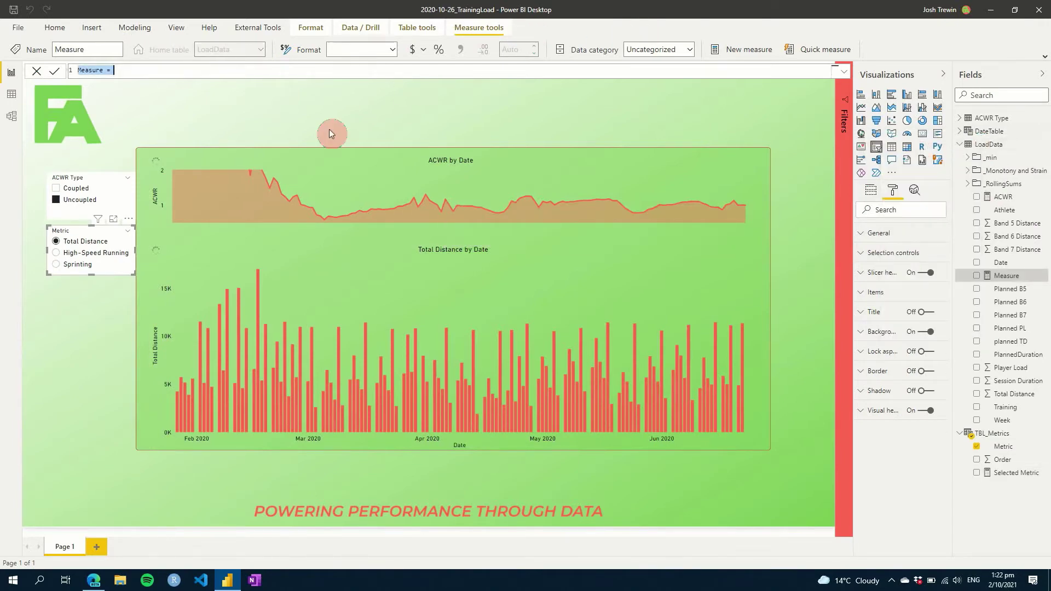
{"action": "type", "text": "Load Value ="}
{"action": "key", "text": "shift+Return"}
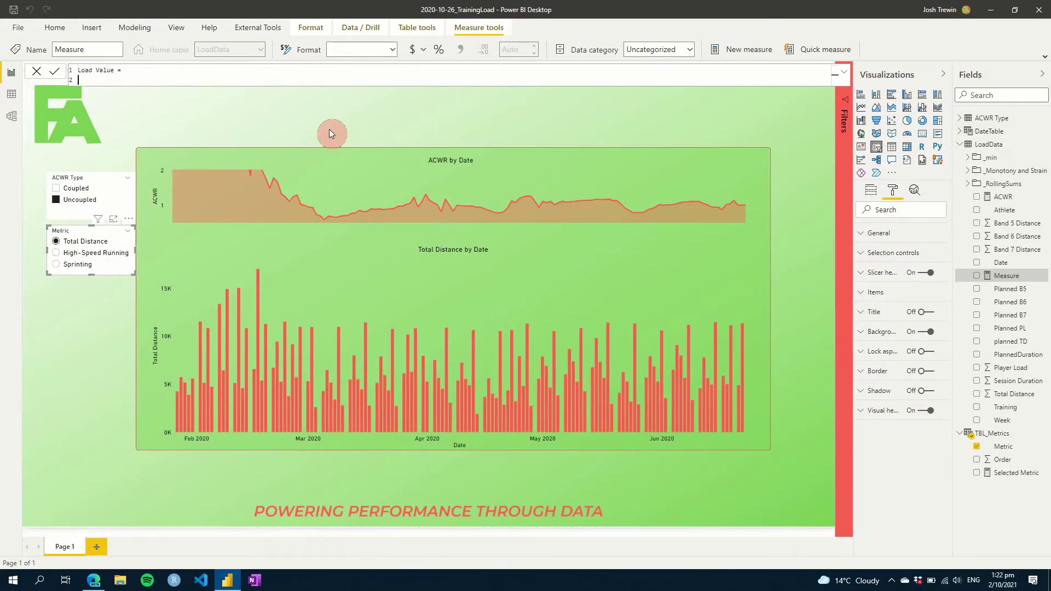
{"action": "type", "text": "SWI"}
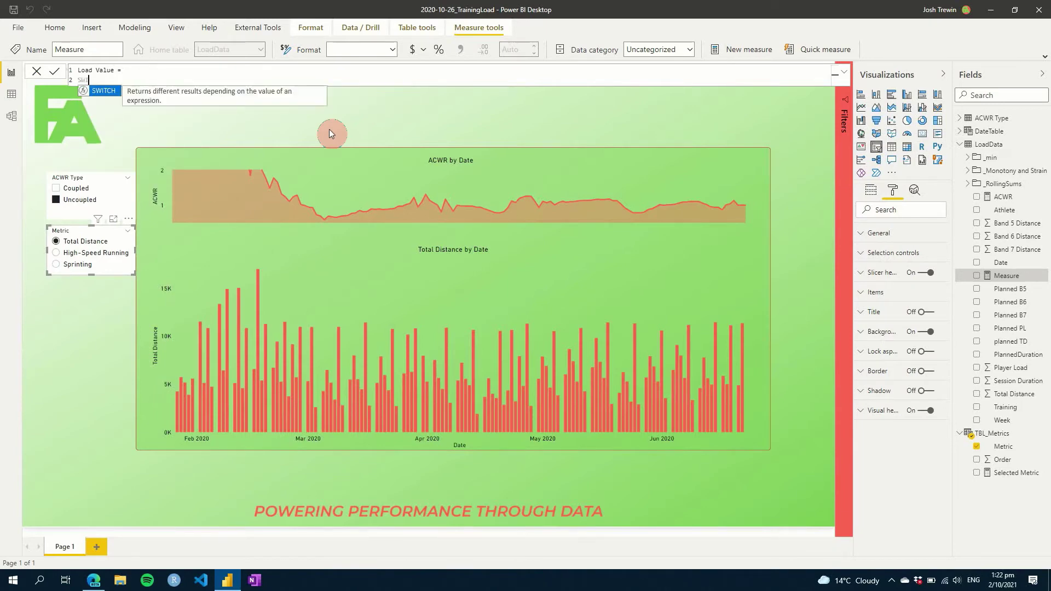
{"action": "type", "text": "TCH ("}
{"action": "key", "text": "shift+Return"}
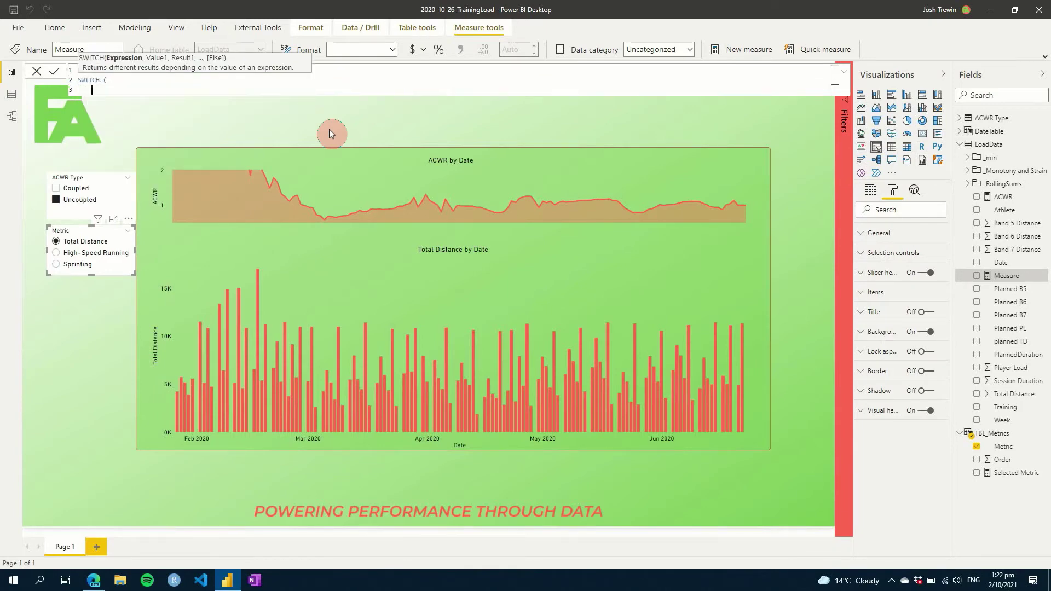
{"action": "key", "text": "Tab"}
{"action": "type", "text": "TRUE"}
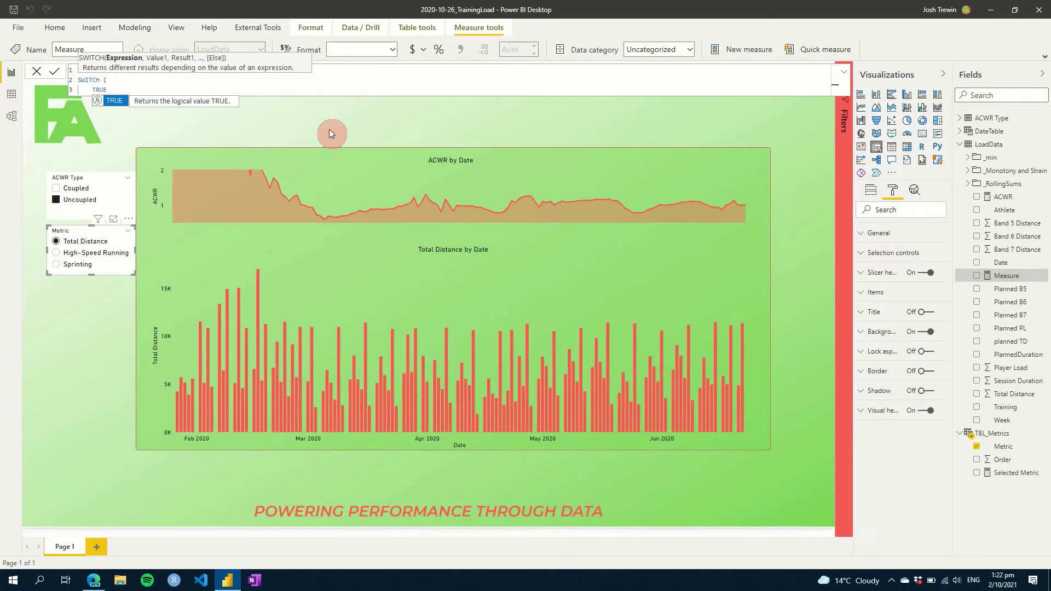
{"action": "key", "text": "BackSpace"}
{"action": "key", "text": "BackSpace"}
{"action": "key", "text": "BackSpace"}
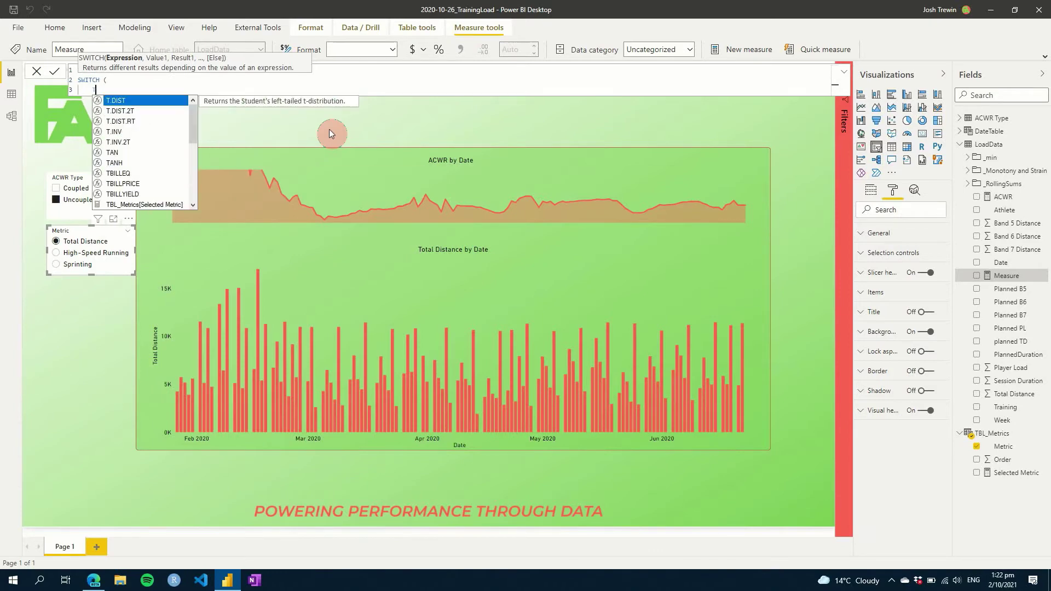
{"action": "key", "text": "BackSpace"}
{"action": "type", "text": "[S"}
{"action": "key", "text": "Tab"}
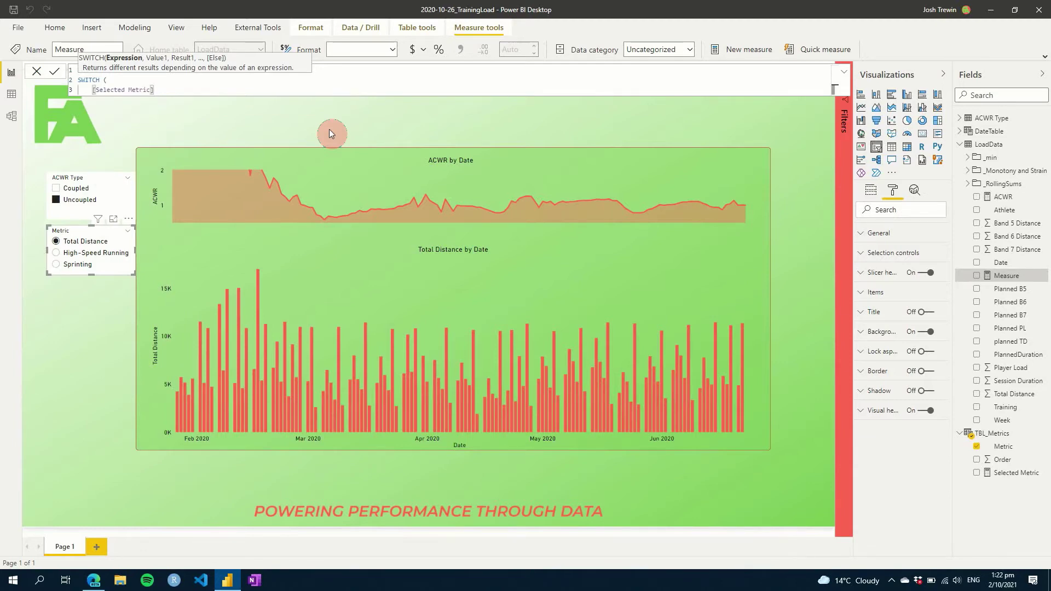
{"action": "type", "text": ","}
{"action": "key", "text": "Return"}
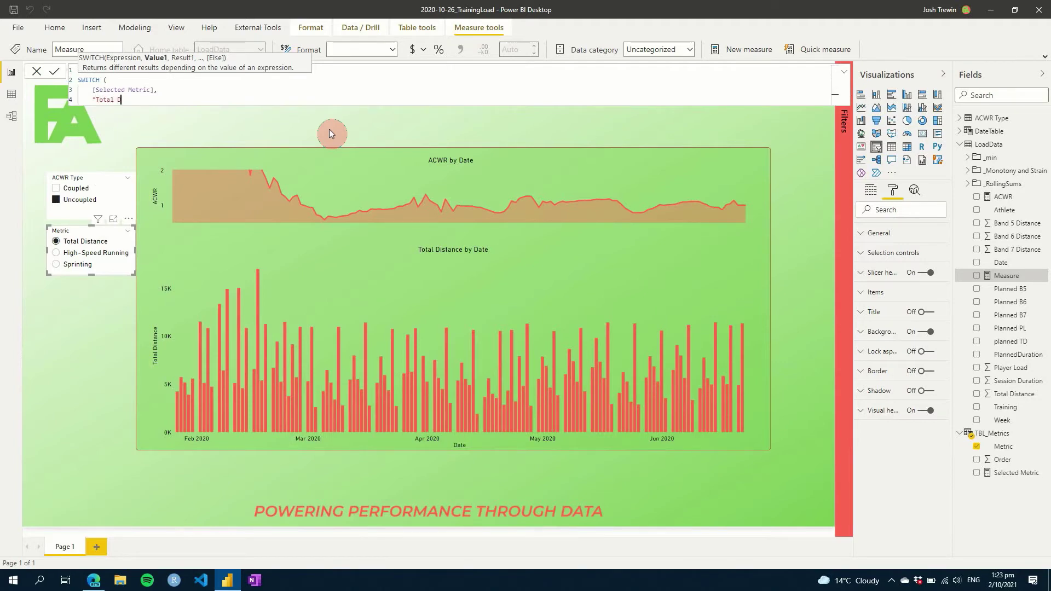
Step: Add the Total Distance case summing 'LoadData'[Total Distance]
{"action": "type", "text": "\"Total Distance\", SUM ("}
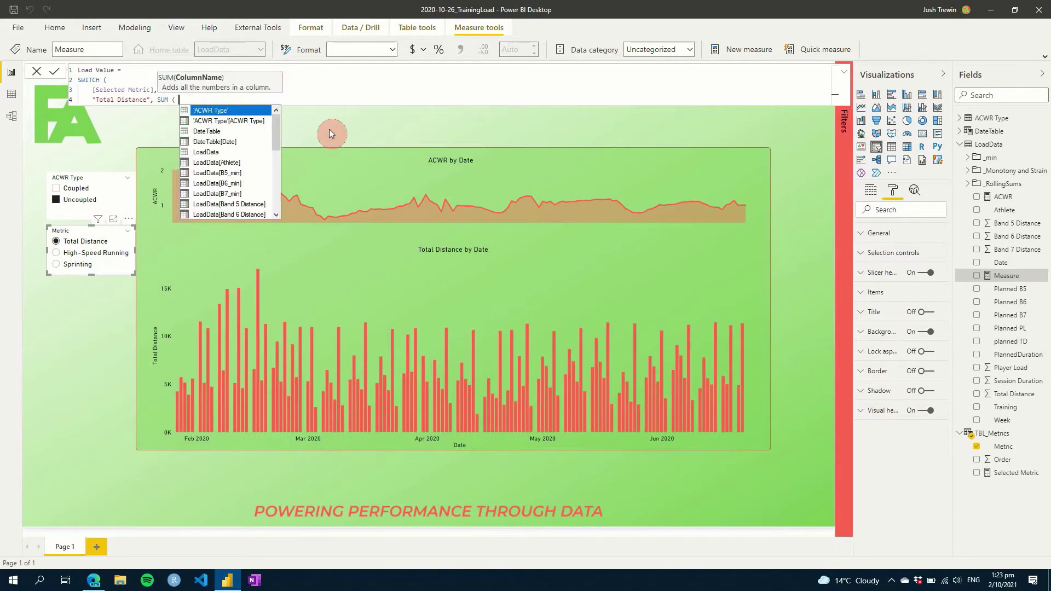
{"action": "type", "text": " \"Total"}
{"action": "key", "text": "Tab"}
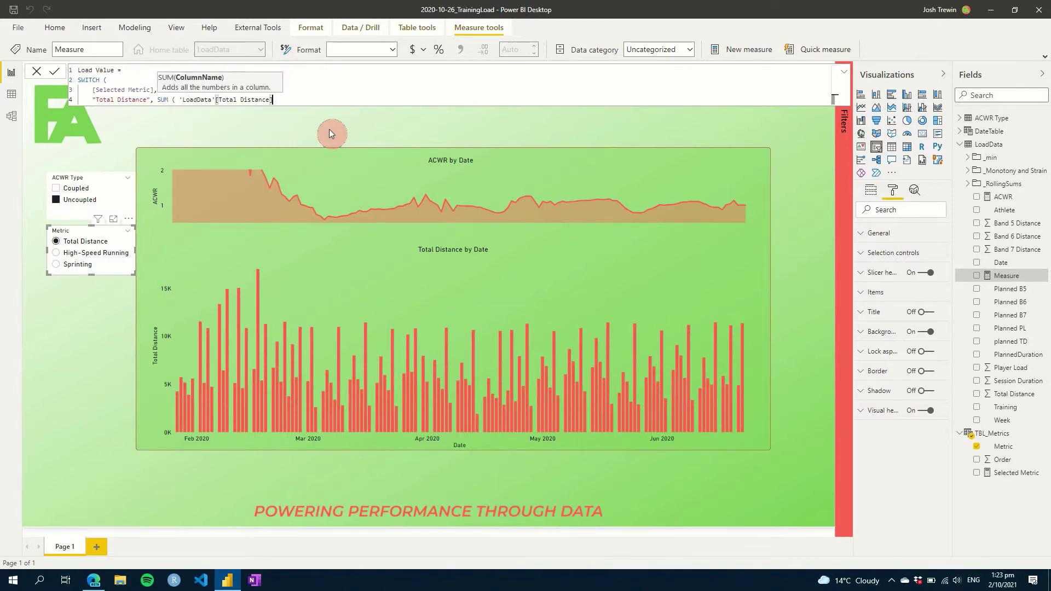
{"action": "type", "text": "),"}
{"action": "key", "text": "shift+Return"}
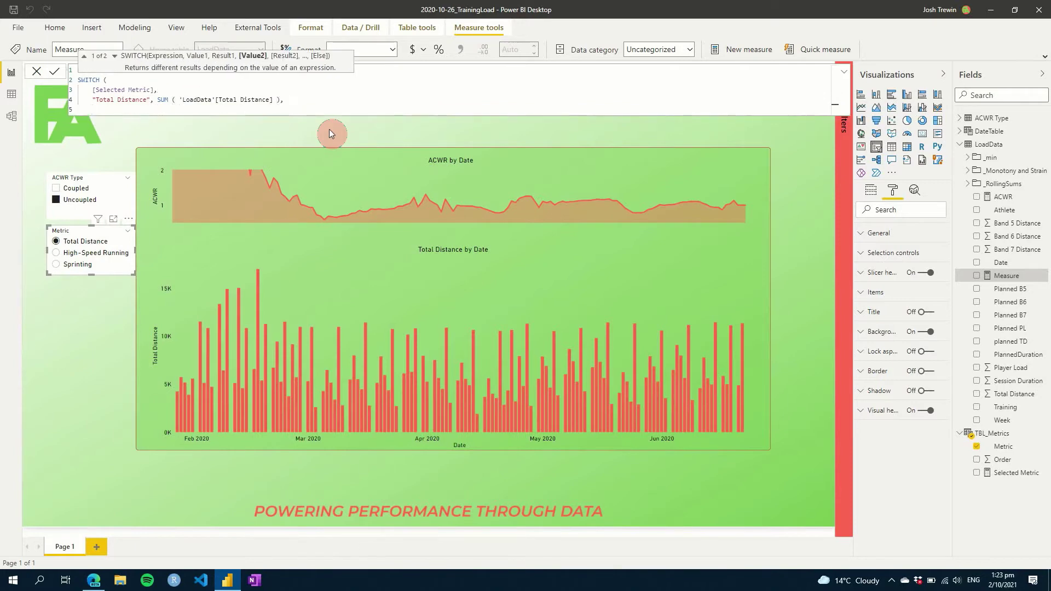
Step: Add High-Speed Running as Band 5+6+7 Distance sums and Sprinting as Band 7 Distance
{"action": "type", "text": "\"High-Speed"}
{"action": "type", "text": "Running\", "}
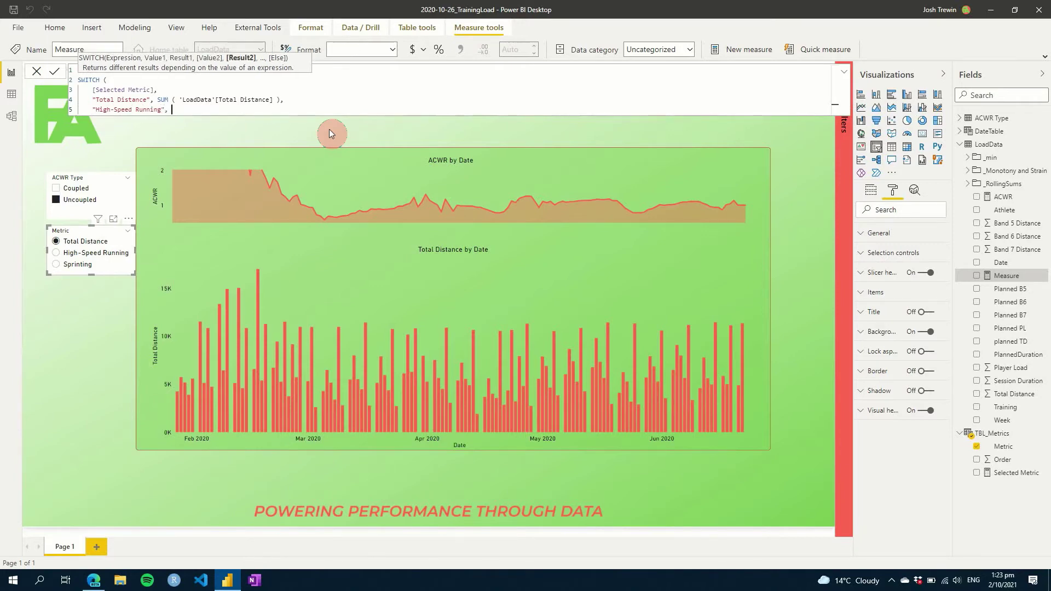
{"action": "type", "text": "SUM ( "}
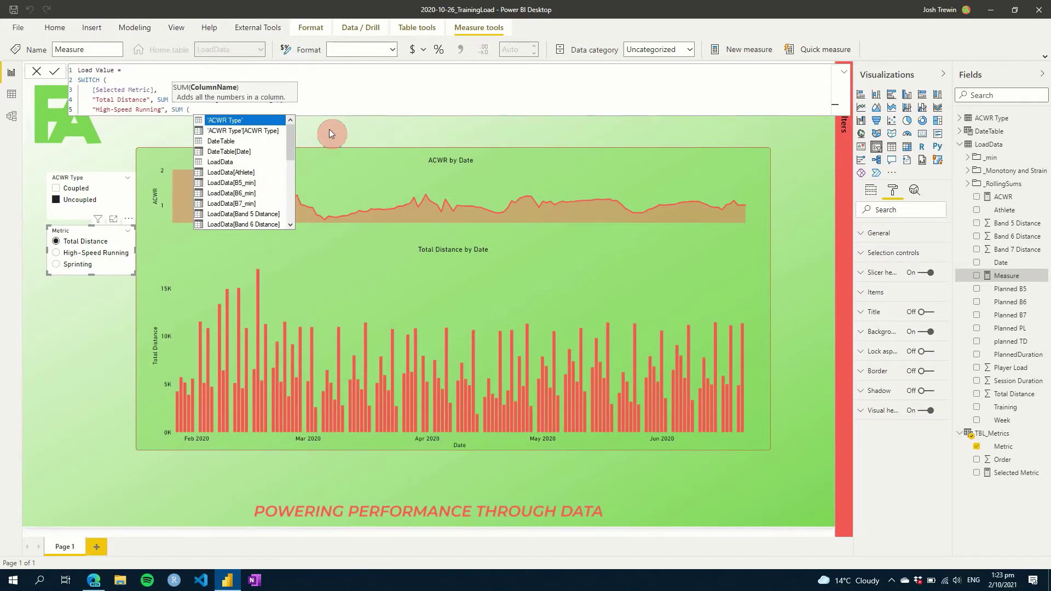
{"action": "type", "text": "'band"}
{"action": "key", "text": "Tab"}
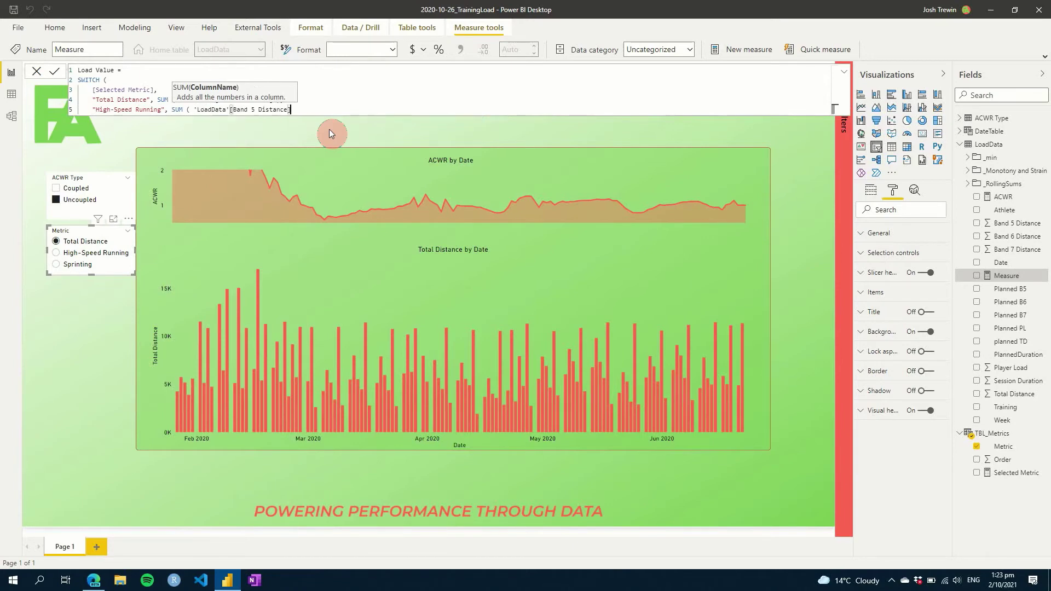
{"action": "type", "text": ") + SUM ( "}
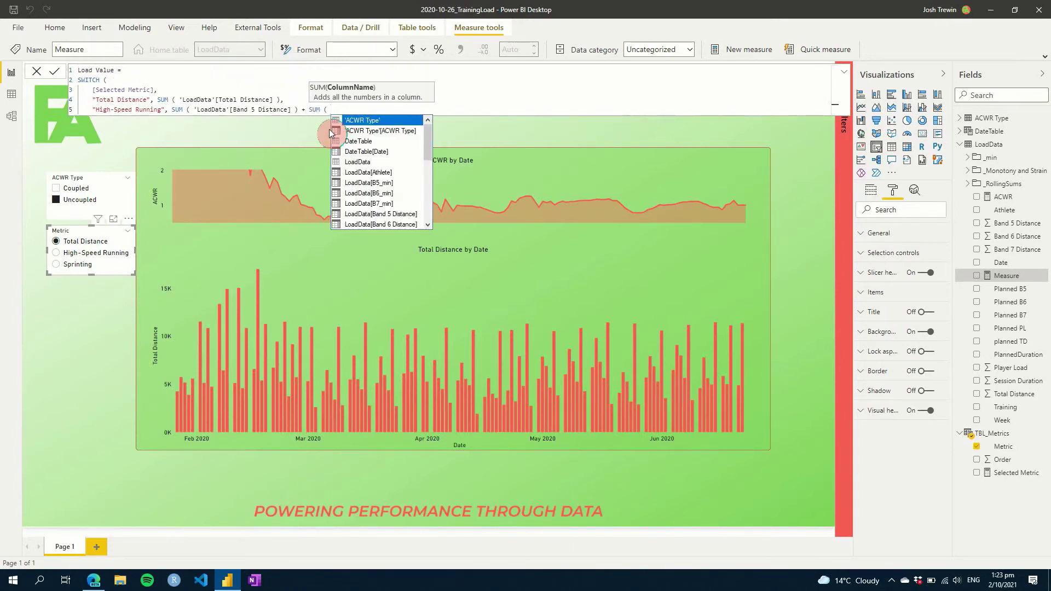
{"action": "type", "text": "'band 6"}
{"action": "key", "text": "Tab"}
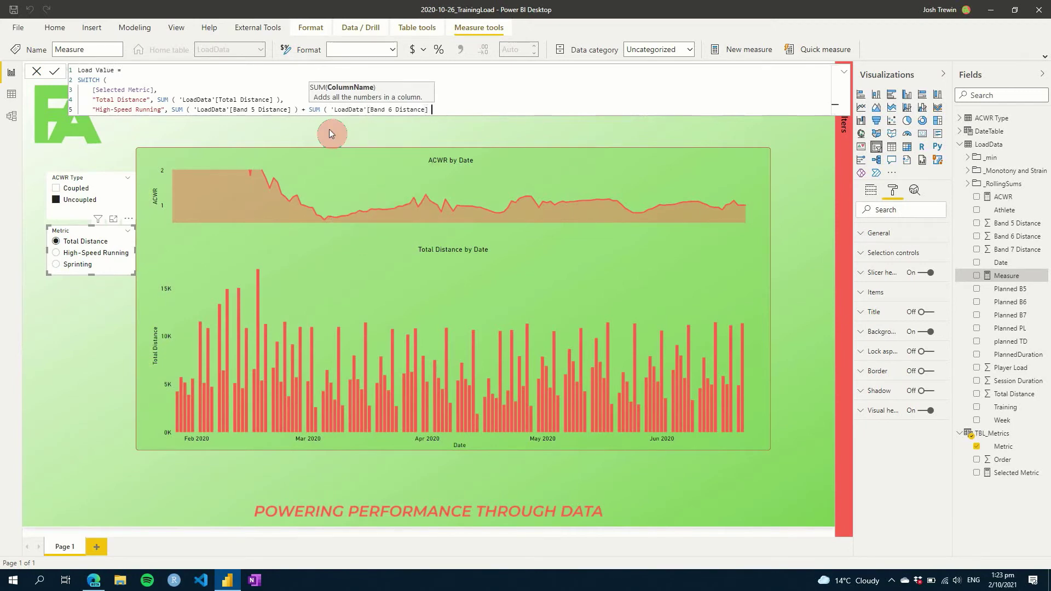
{"action": "type", "text": ") + "}
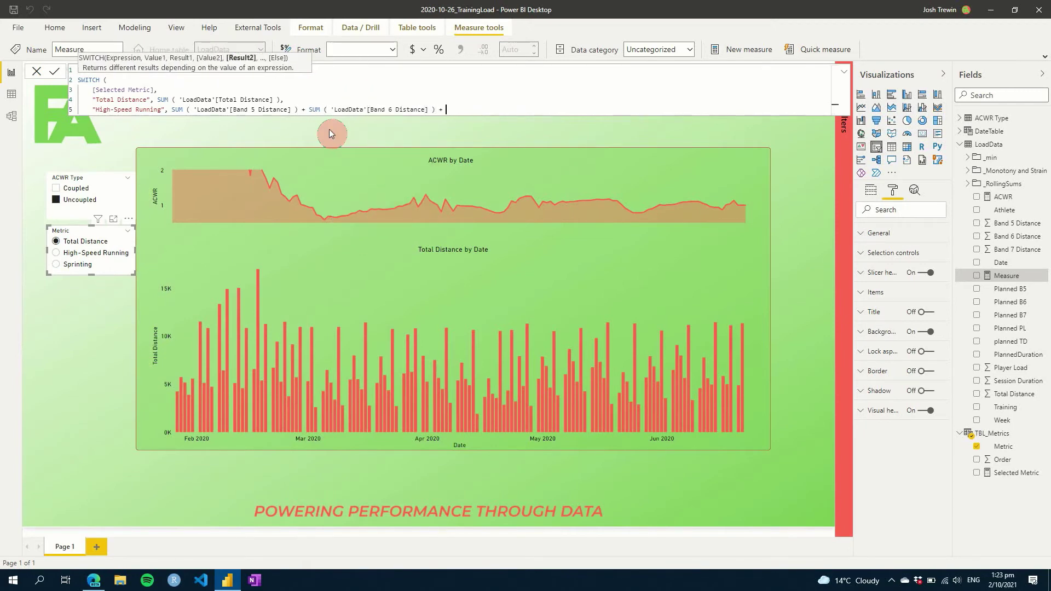
{"action": "type", "text": "SUM ( '"}
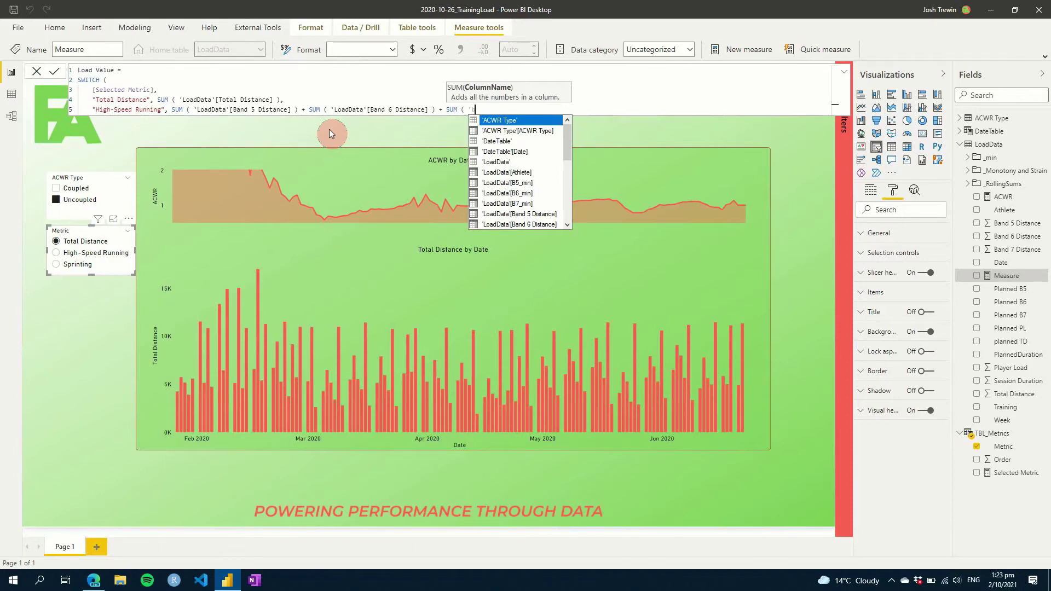
{"action": "type", "text": "band 7"}
{"action": "key", "text": "Tab"}
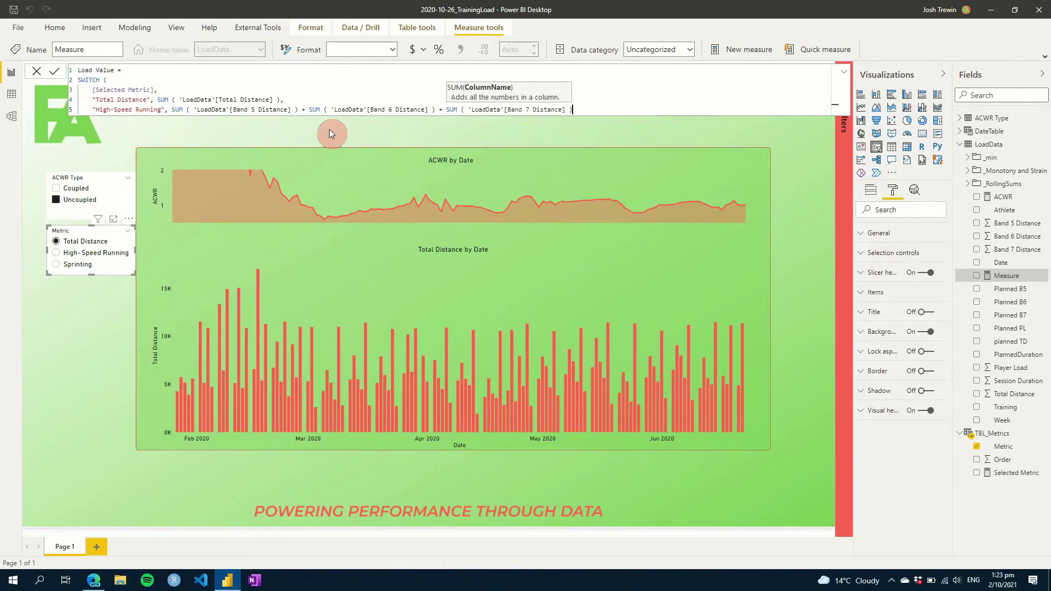
{"action": "type", "text": "),"}
{"action": "key", "text": "shift+Return"}
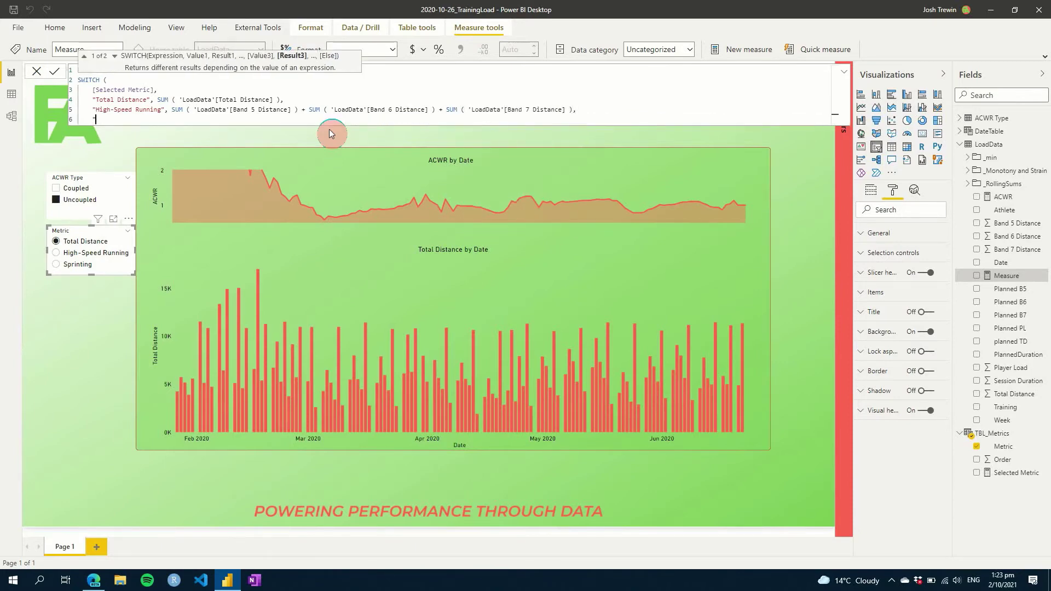
{"action": "type", "text": "\"Sprinting\", SUM ( '"}
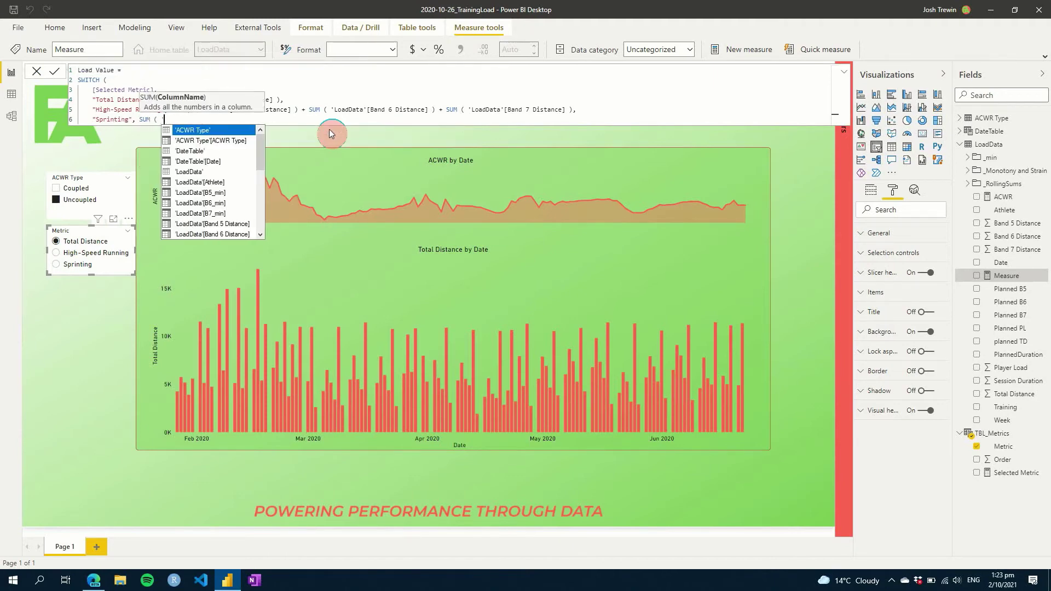
{"action": "type", "text": "LoadData'[Band 7 Distance]"}
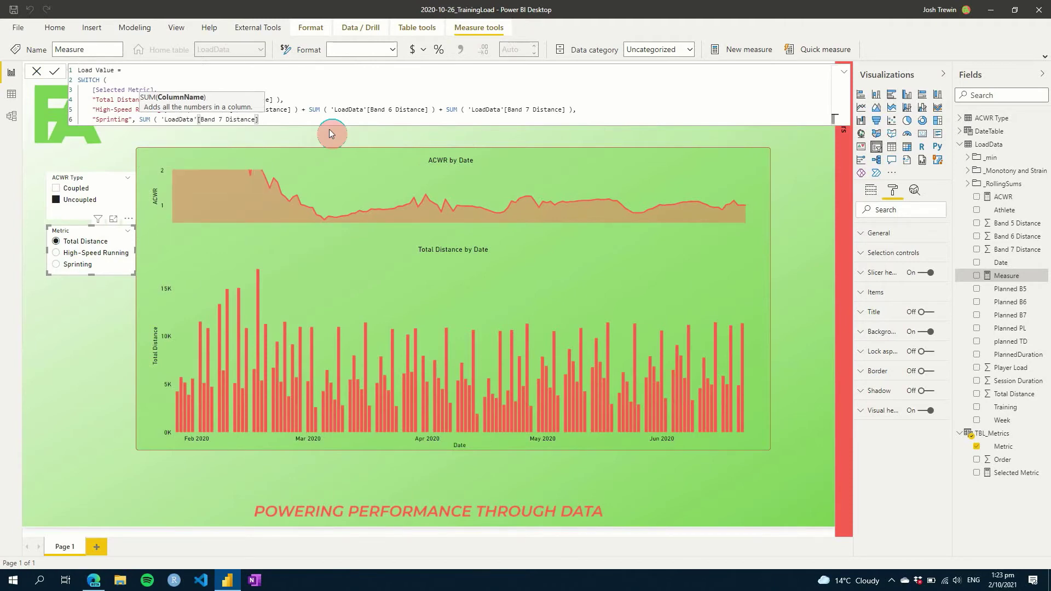
{"action": "type", "text": " )"}
{"action": "key", "text": "shift+Return"}
Step: Commit Load Value, add it to the load chart's column values, and make it a line and stacked column chart
{"action": "type", "text": ")"}
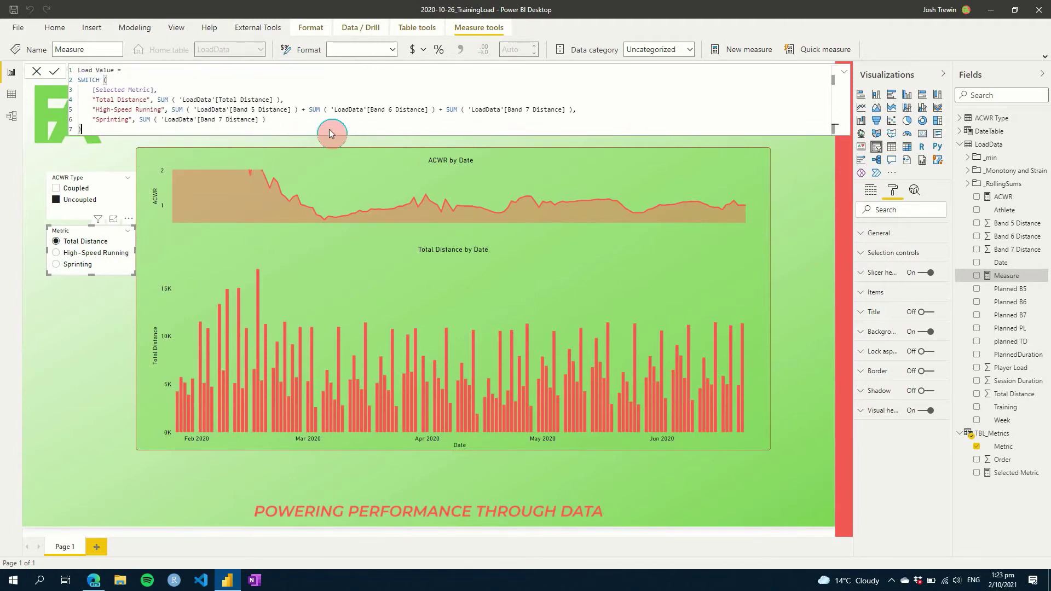
{"action": "left_click", "coordinate": [329, 129]}
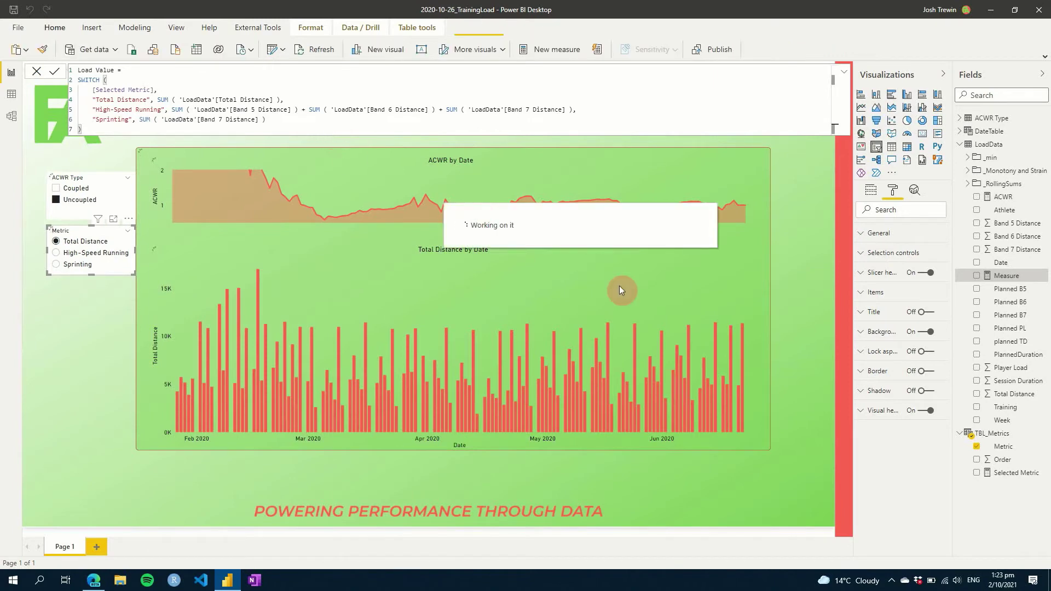
{"action": "left_click", "coordinate": [596, 275]}
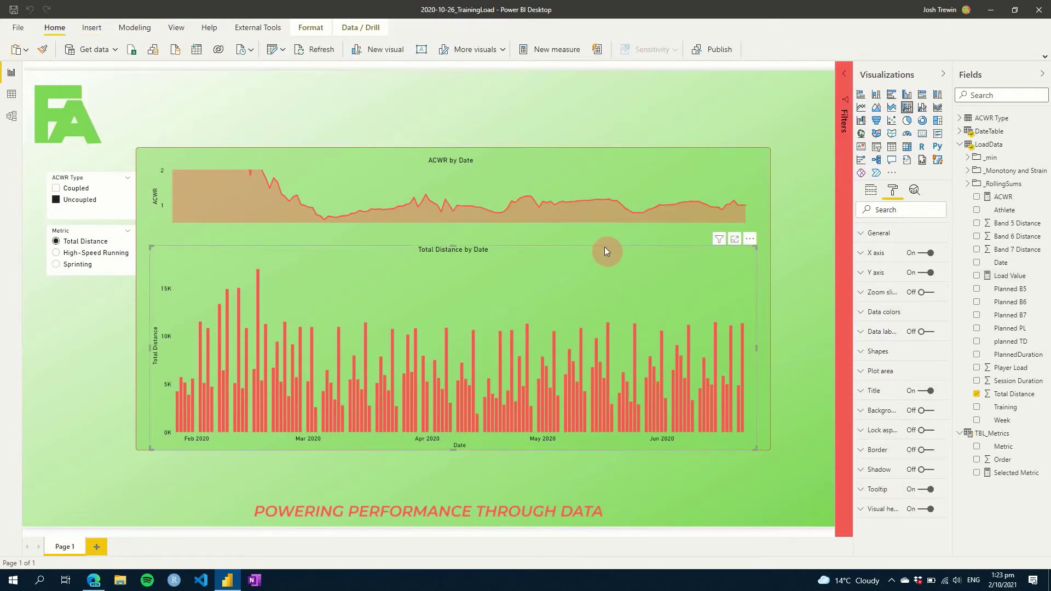
{"action": "left_click", "coordinate": [871, 189]}
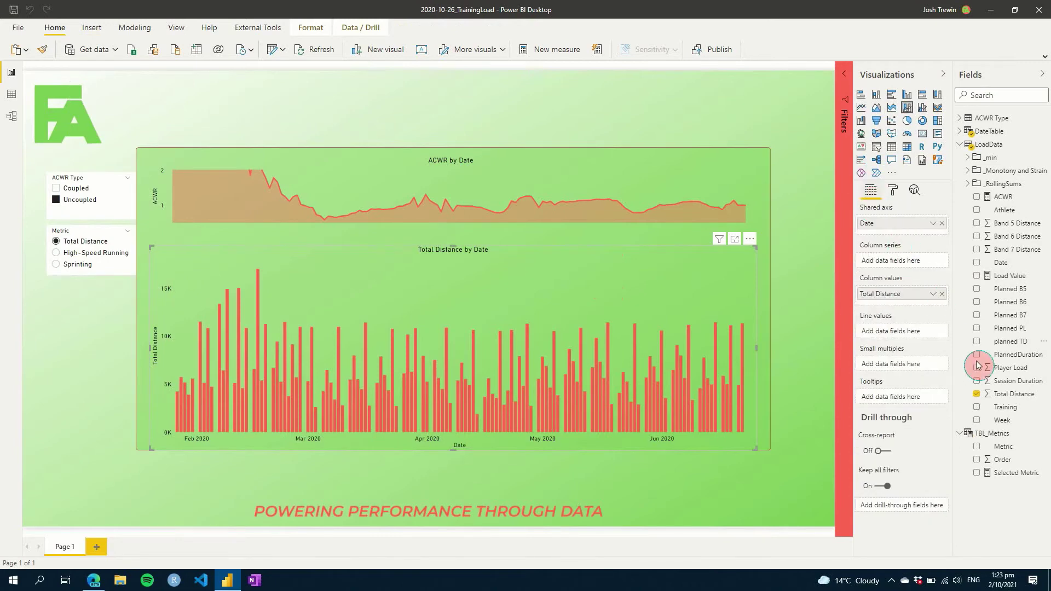
{"action": "left_click_drag", "start_coordinate": [1012, 281], "coordinate": [931, 295]}
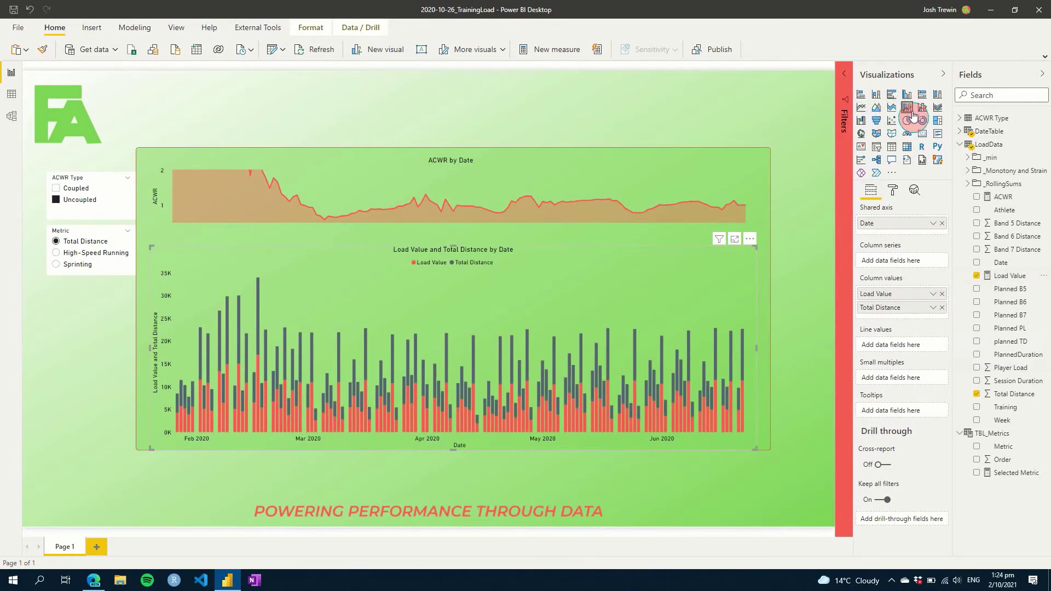
{"action": "left_click", "coordinate": [921, 109]}
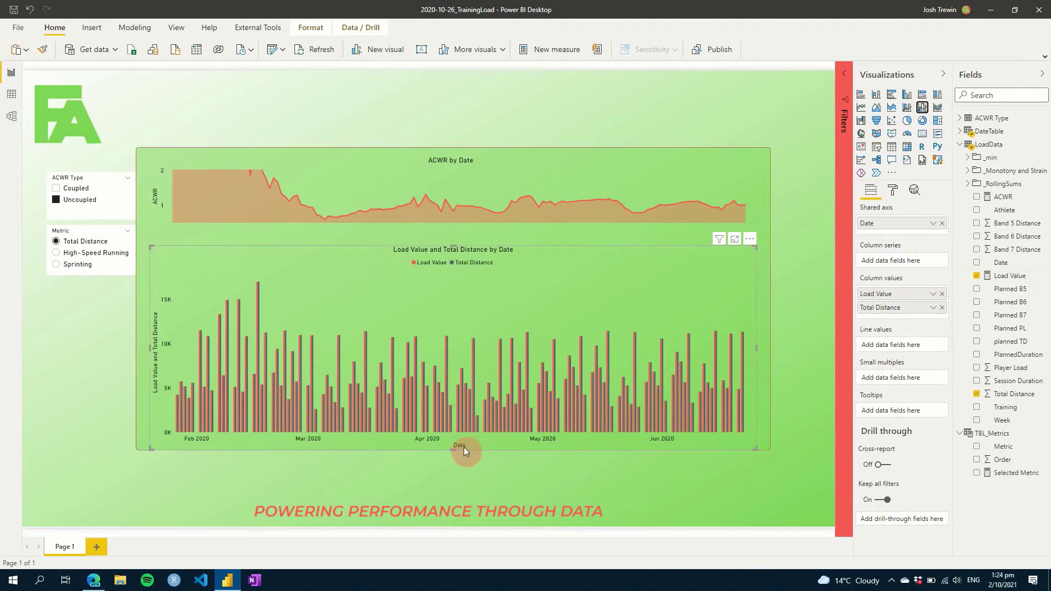
Step: Test the Metric slicer with High-Speed Running and Sprinting, then return to Total Distance
{"action": "left_click", "coordinate": [87, 253]}
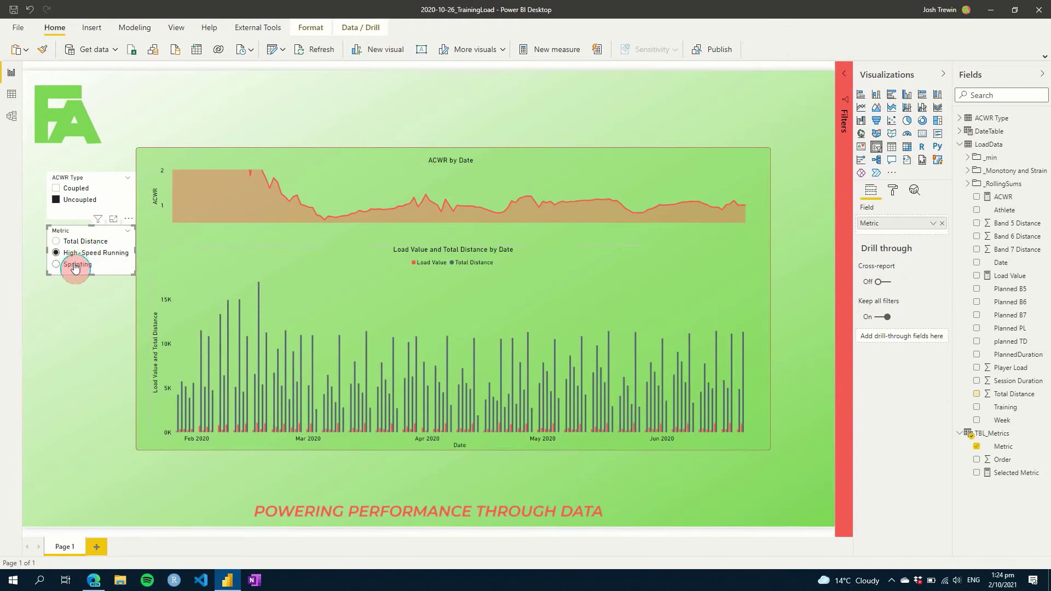
{"action": "left_click", "coordinate": [77, 261]}
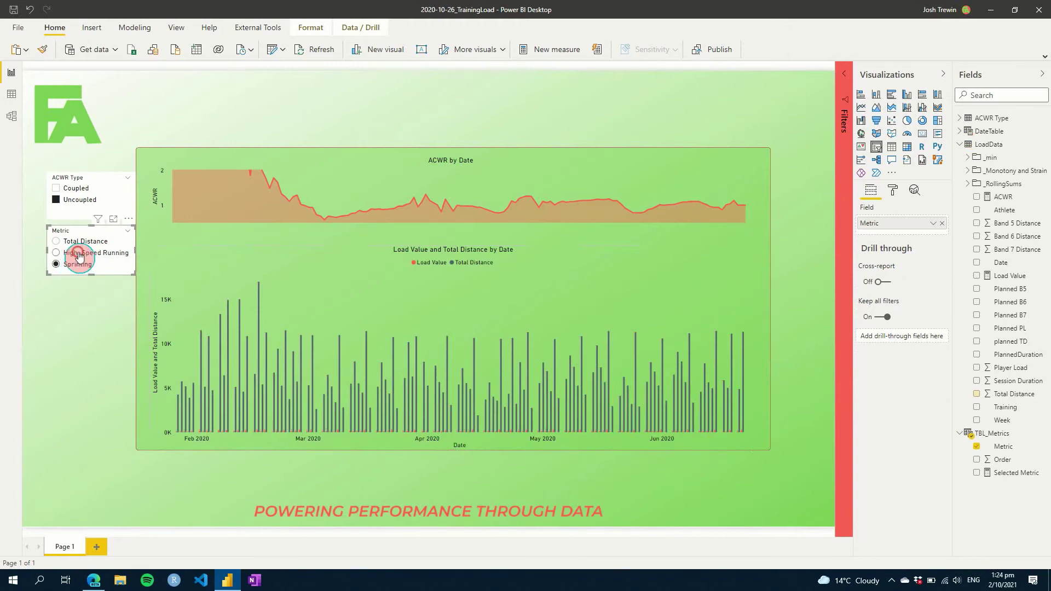
{"action": "left_click", "coordinate": [66, 242]}
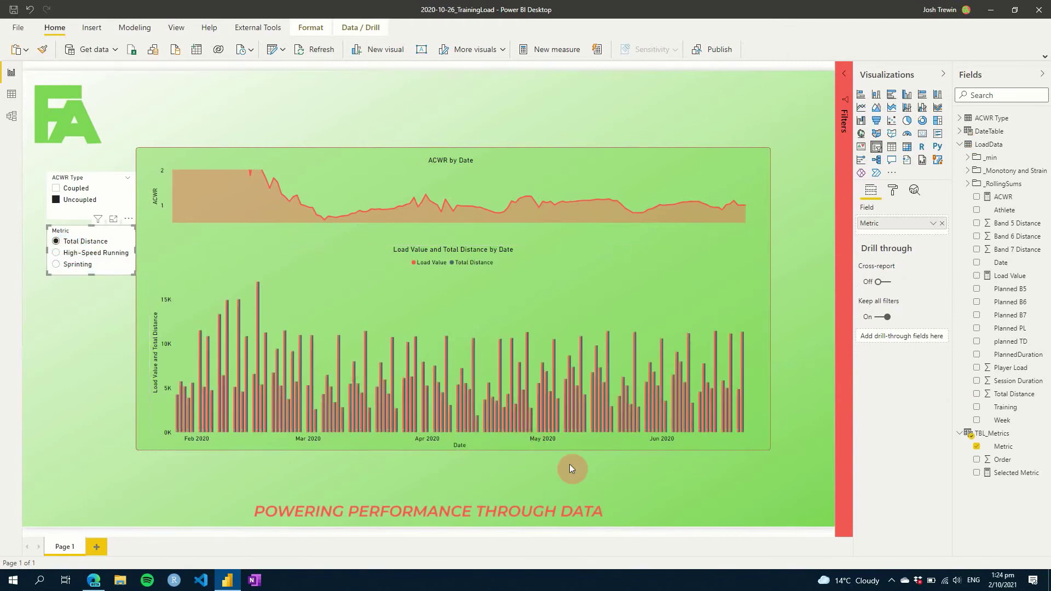
{"action": "left_click", "coordinate": [663, 283]}
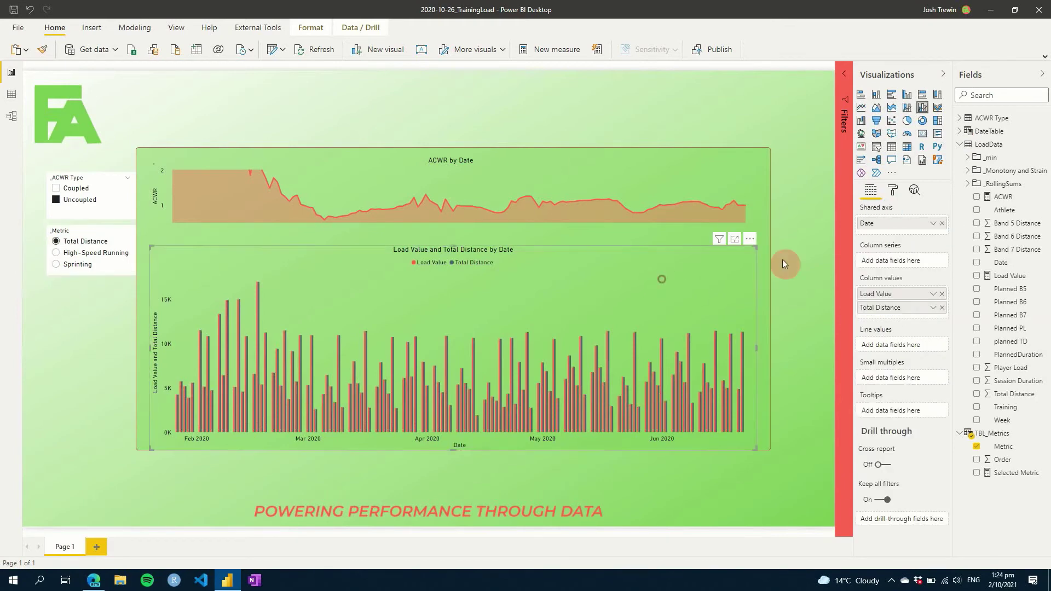
Step: Drop Total Distance from the columns and add TD_28day and TD_7day from _RollingSums as lines
{"action": "left_click", "coordinate": [943, 309]}
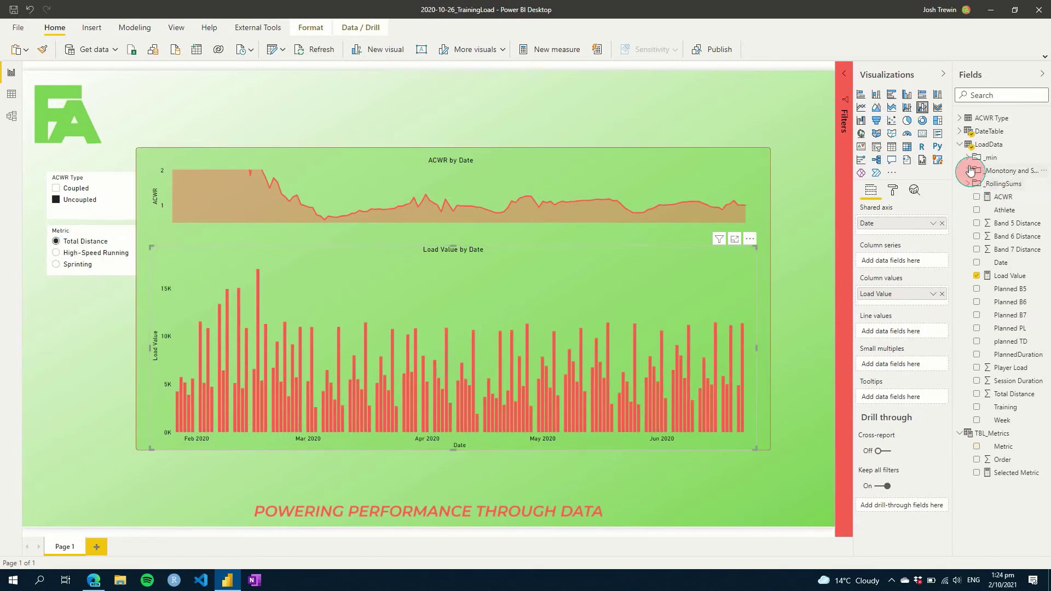
{"action": "left_click", "coordinate": [968, 185]}
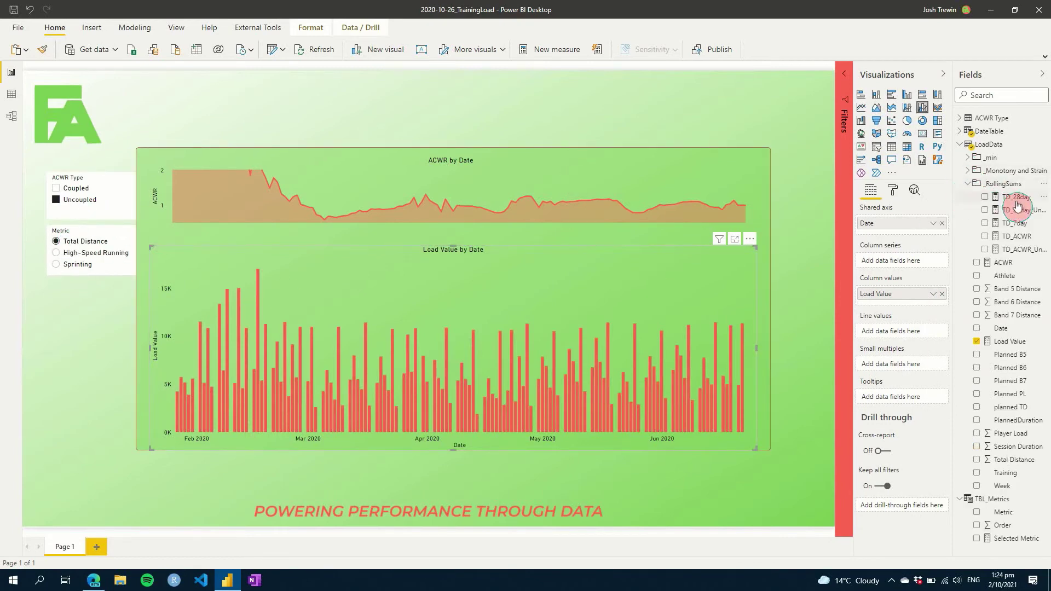
{"action": "left_click_drag", "start_coordinate": [1015, 197], "coordinate": [919, 334]}
{"action": "left_click_drag", "start_coordinate": [1013, 223], "coordinate": [873, 331]}
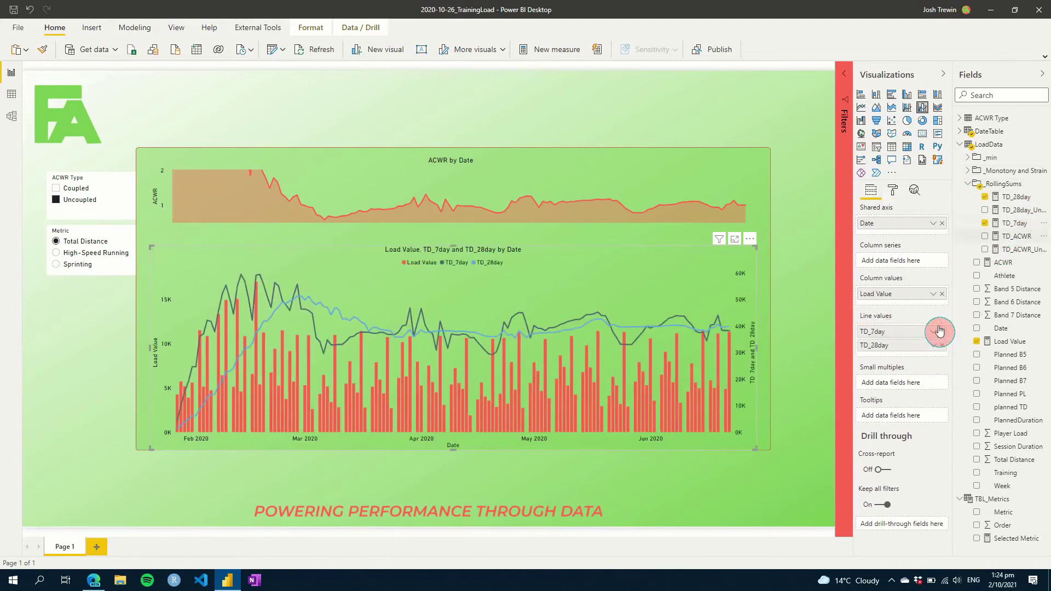
Step: Replace SUM('LoadData'[Total Distance]) in TD_7day with [Load Value], then filter to High-Speed Running
{"action": "left_click", "coordinate": [1005, 225]}
{"action": "left_click", "coordinate": [222, 77]}
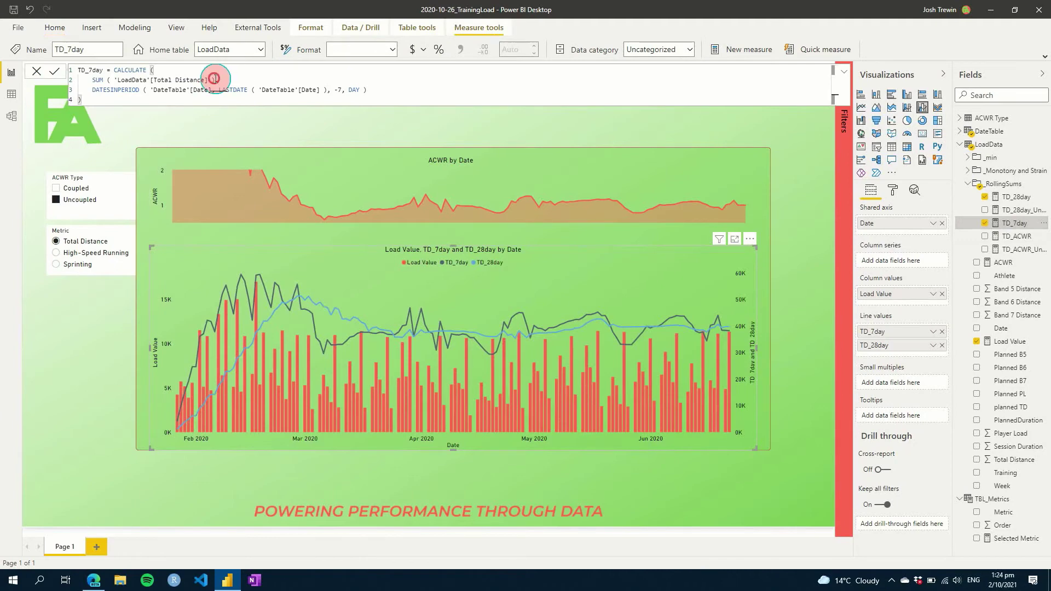
{"action": "left_click_drag", "start_coordinate": [215, 80], "coordinate": [92, 80]}
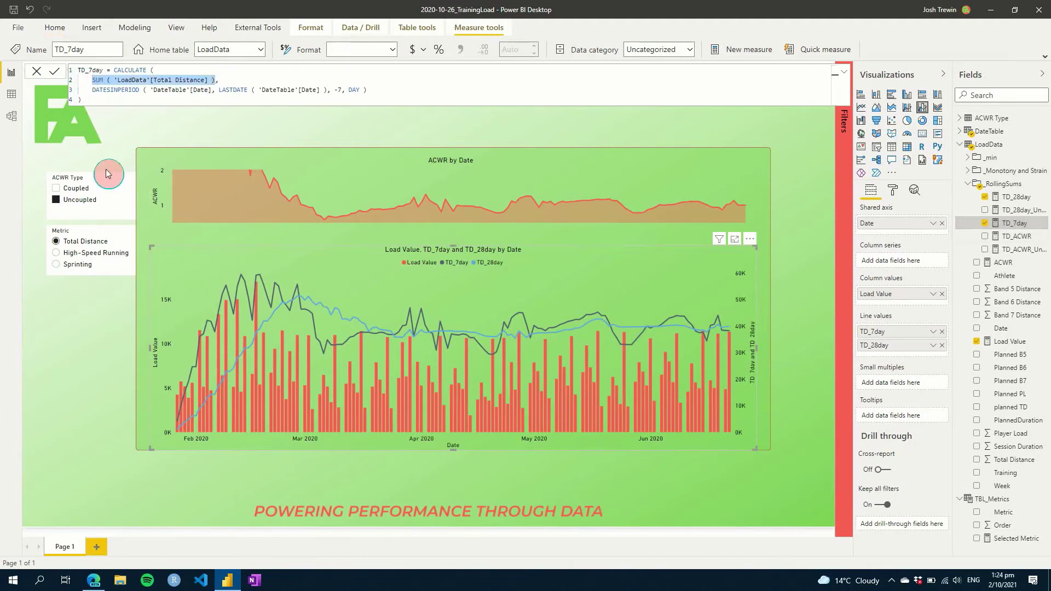
{"action": "type", "text": "[Load Value"}
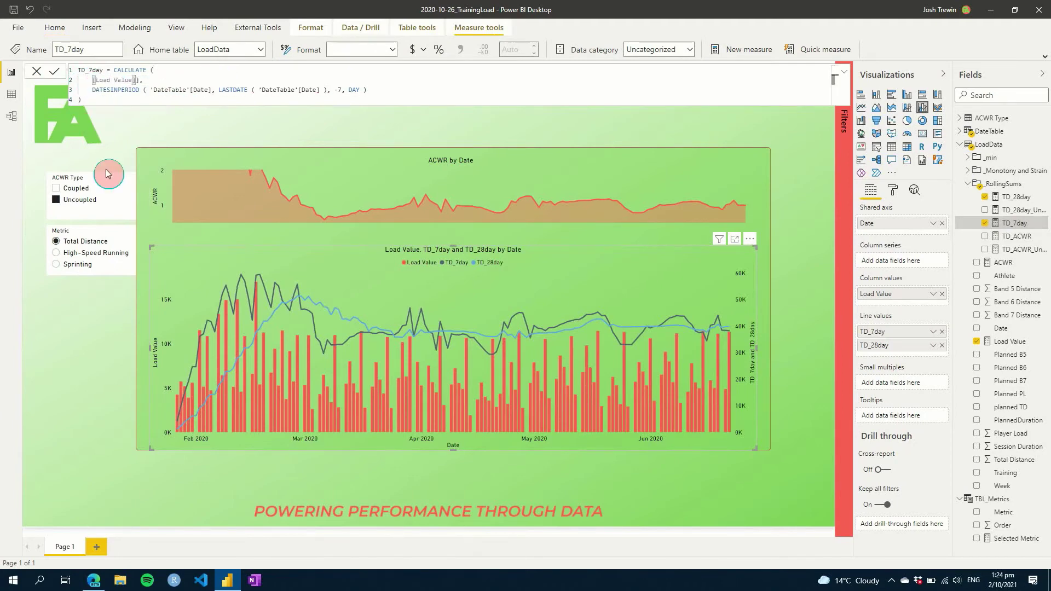
{"action": "type", "text": "]"}
{"action": "key", "text": "Return"}
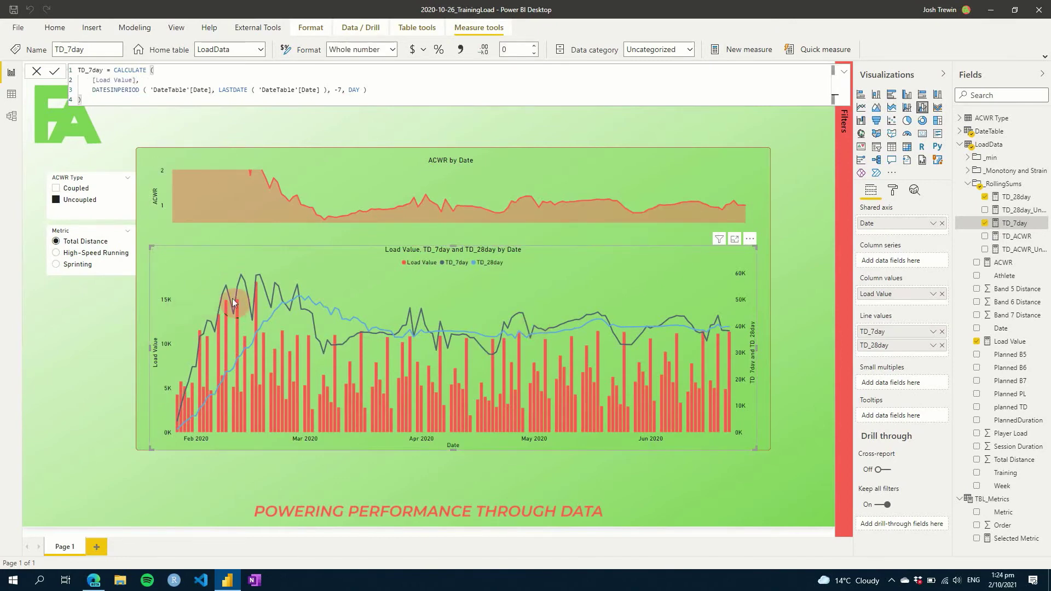
{"action": "left_click", "coordinate": [99, 257]}
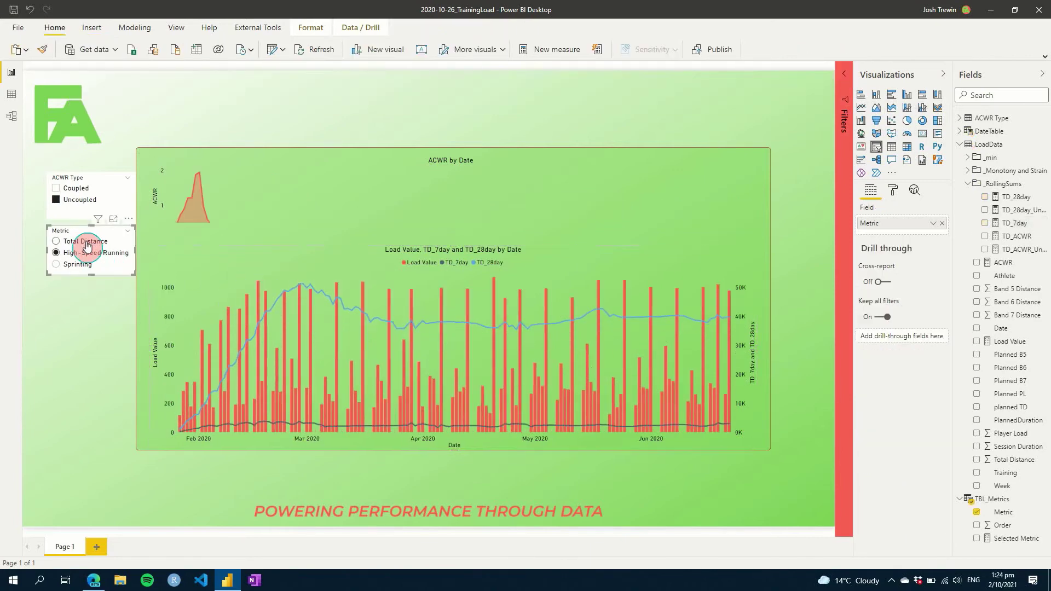
Step: Switch back to Total Distance and make TD_28day use [Load Value] instead of the Total Distance sum
{"action": "left_click", "coordinate": [86, 245]}
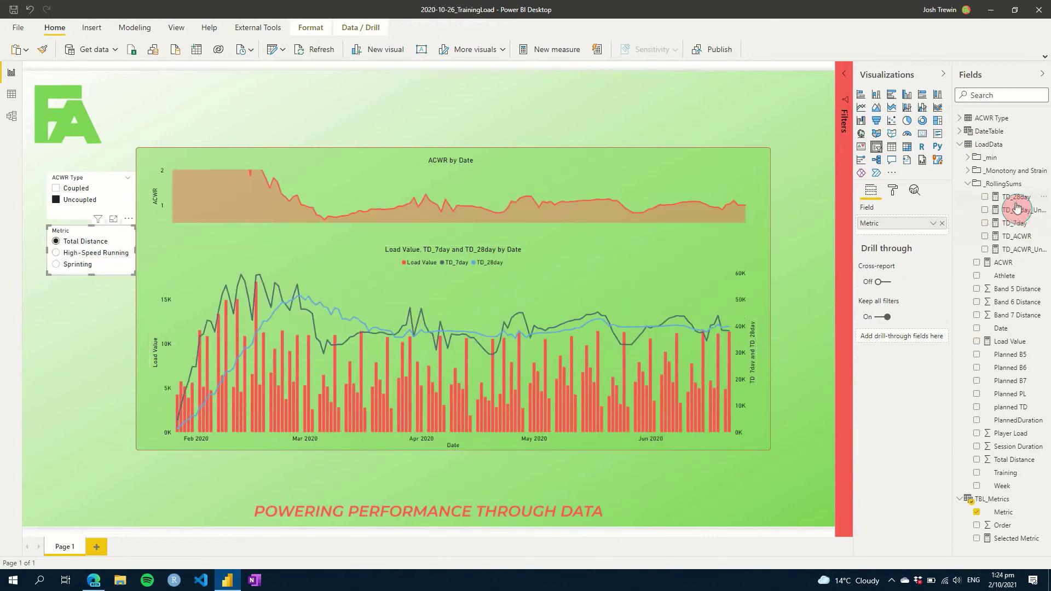
{"action": "left_click", "coordinate": [1015, 197]}
{"action": "left_click", "coordinate": [215, 80]}
{"action": "left_click", "coordinate": [93, 80], "text": "shift"}
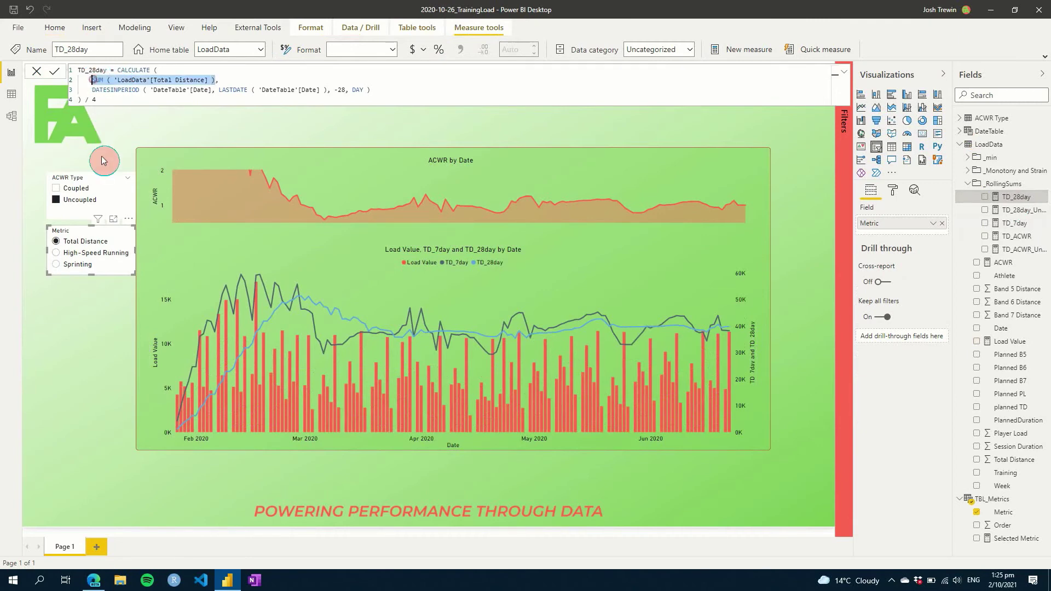
{"action": "type", "text": "[Load Value]]"}
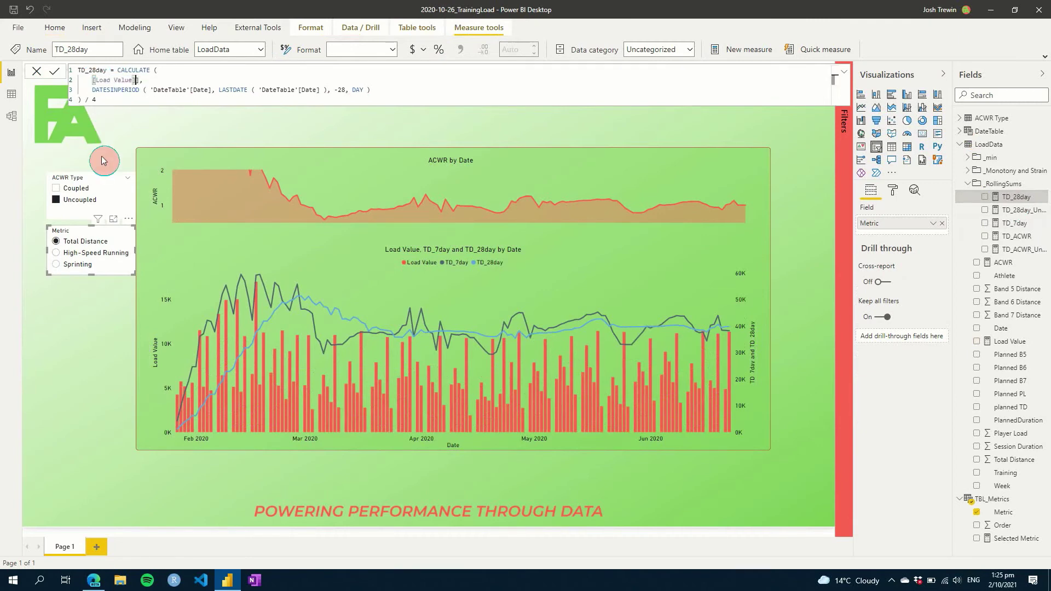
{"action": "key", "text": "Tab"}
{"action": "left_click", "coordinate": [102, 160]}
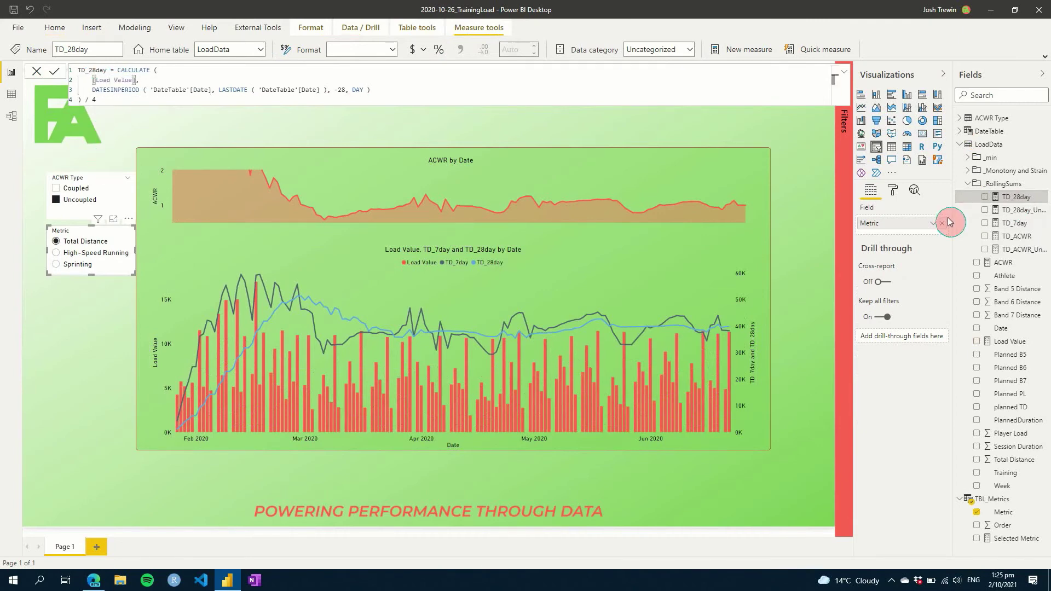
Step: Replace the Total Distance sum in TD_28day_Uncoupled with [Load Value]
{"action": "left_click", "coordinate": [1017, 212]}
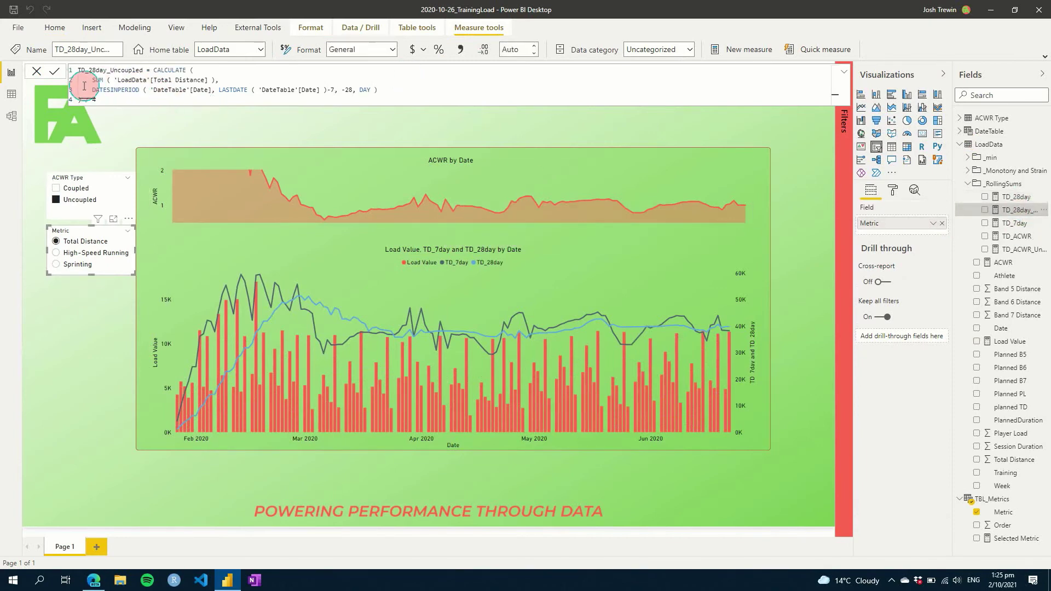
{"action": "left_click_drag", "start_coordinate": [91, 80], "coordinate": [211, 80]}
{"action": "type", "text": "Load,"}
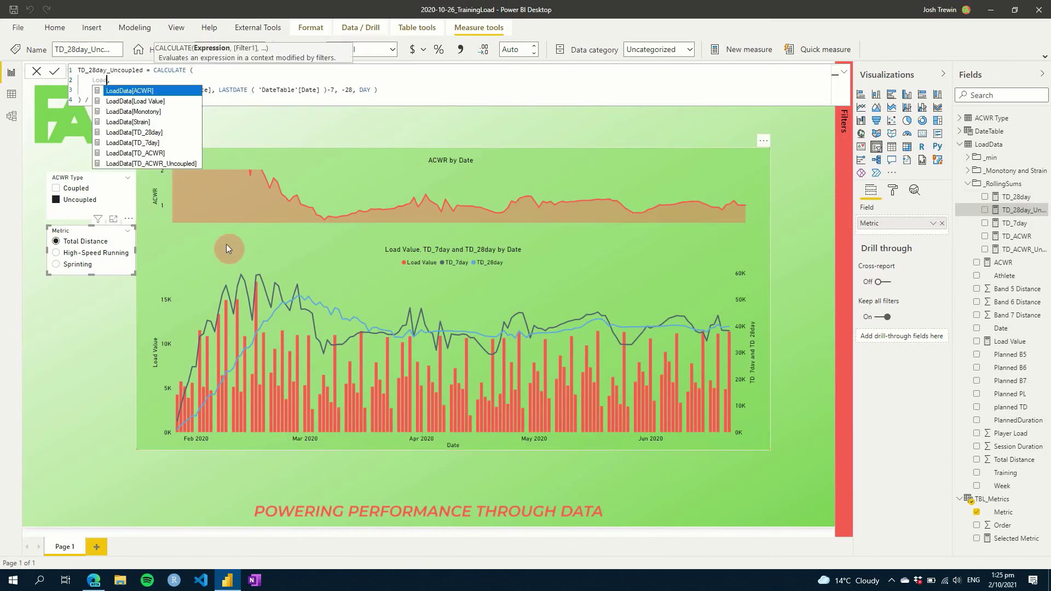
{"action": "key", "text": "BackSpace"}
{"action": "key", "text": "BackSpace"}
{"action": "key", "text": "BackSpace"}
{"action": "type", "text": "[Lo"}
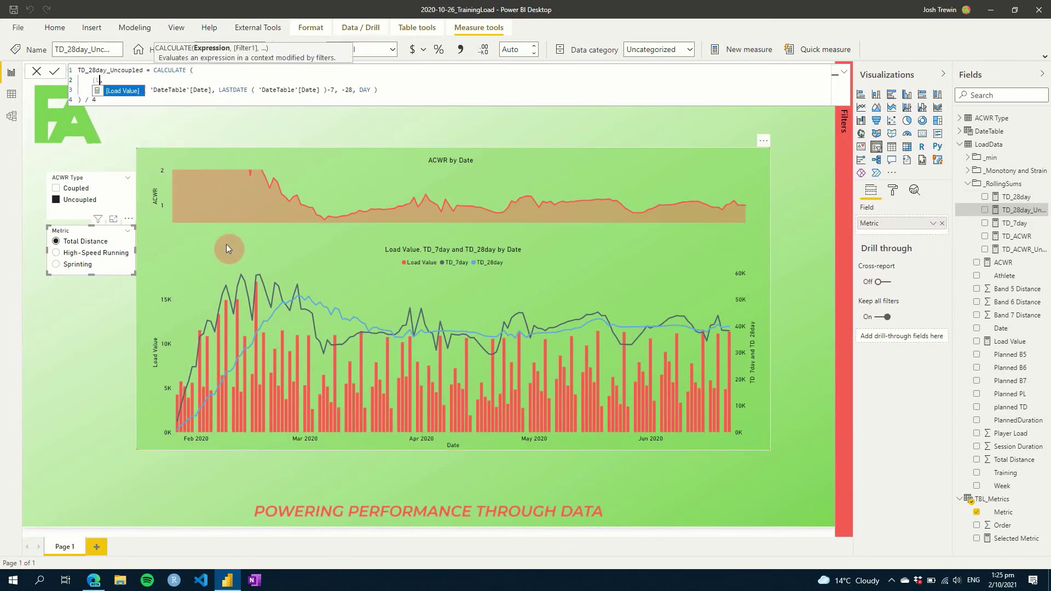
{"action": "key", "text": "Tab"}
{"action": "key", "text": "Return"}
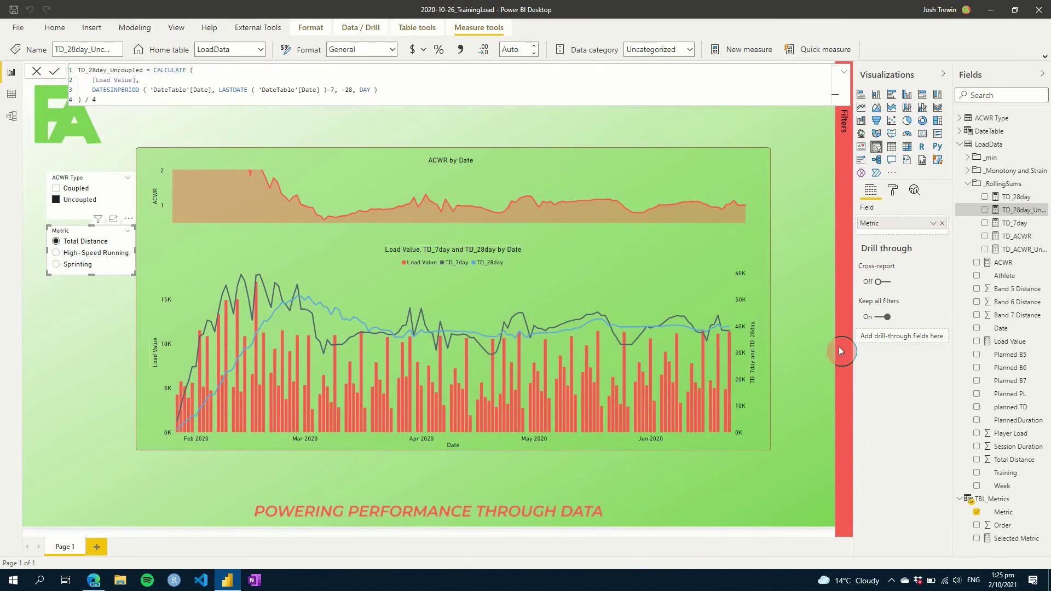
Step: Review the DAX of the TD_ACWR, TD_ACWR_Uncoupled and TD_7day measures, then collapse RollingSums
{"action": "left_click", "coordinate": [1009, 223]}
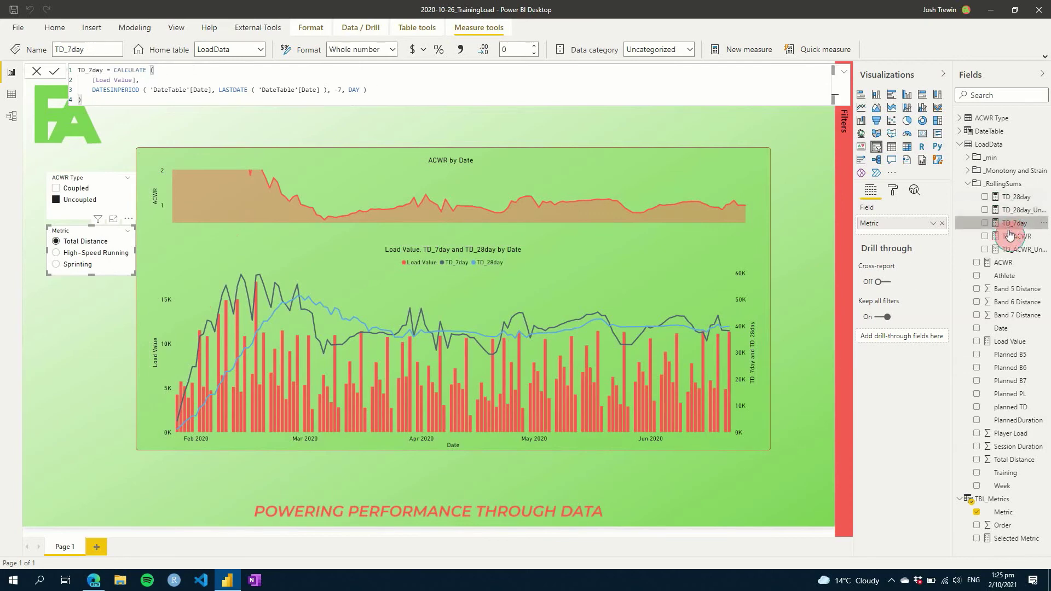
{"action": "left_click", "coordinate": [1010, 237]}
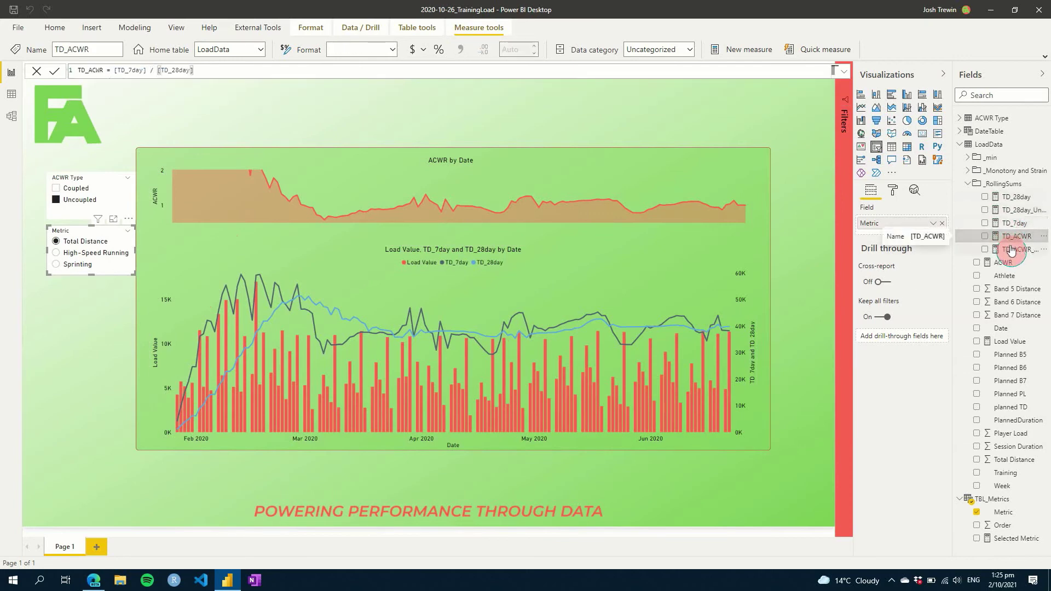
{"action": "left_click", "coordinate": [1011, 247]}
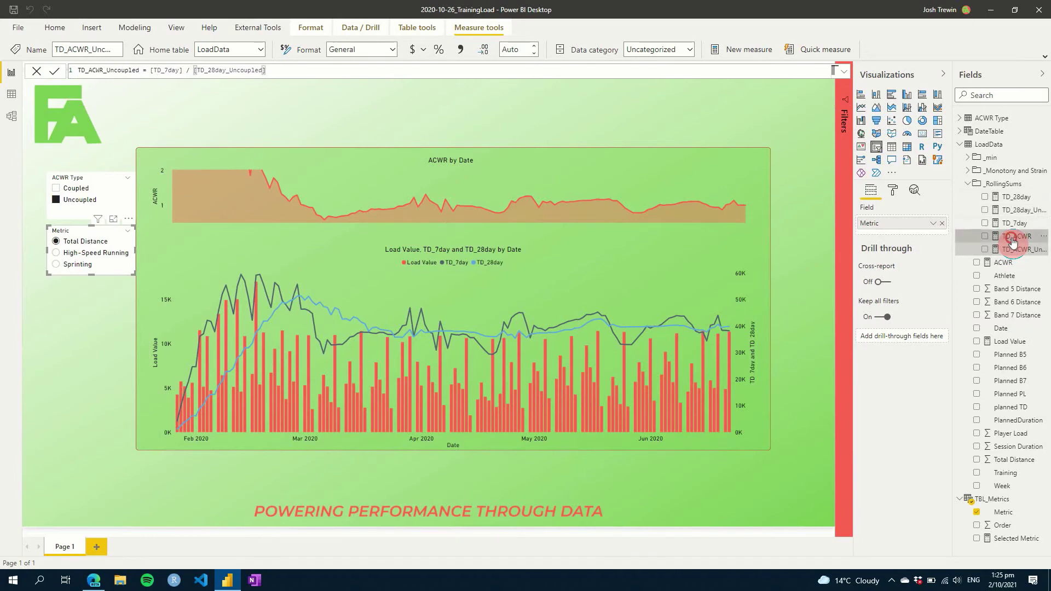
{"action": "left_click", "coordinate": [1011, 236]}
{"action": "left_click", "coordinate": [1012, 223]}
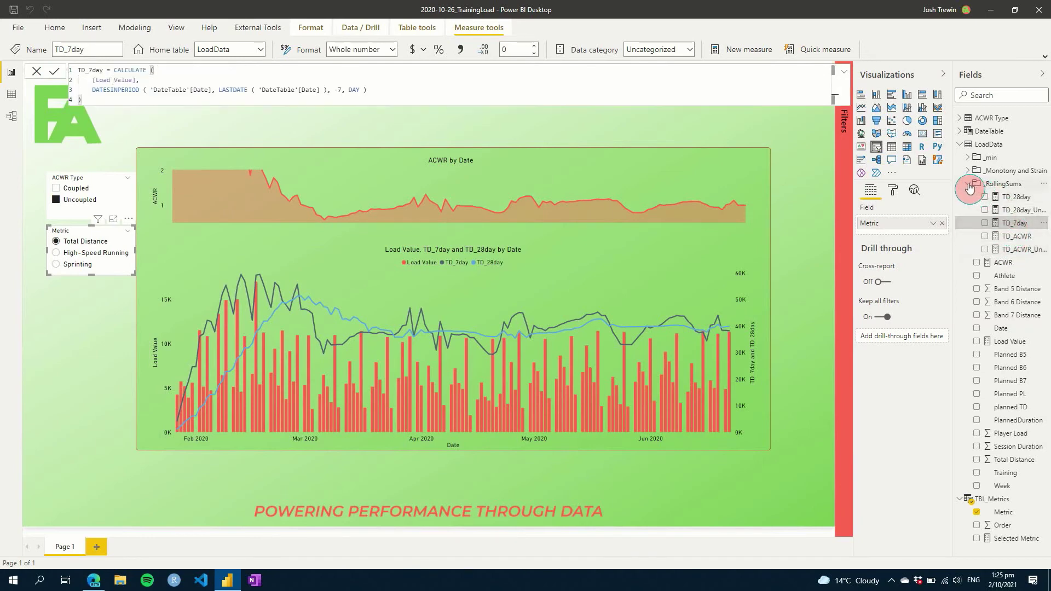
{"action": "left_click", "coordinate": [969, 185]}
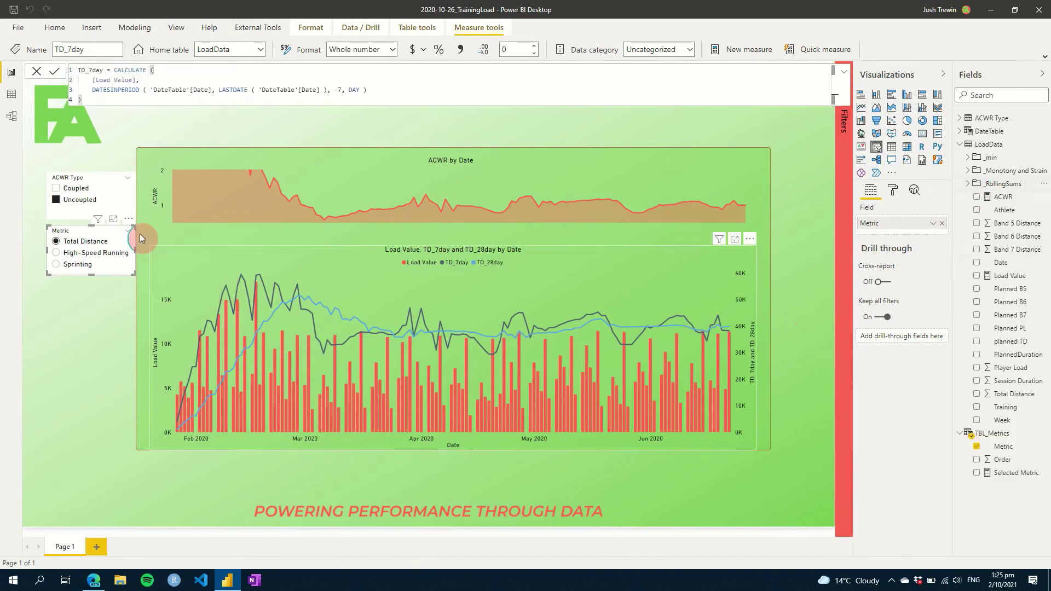
Step: Try High-Speed Running, Sprinting, Coupled and Uncoupled in the slicers, ending on Total Distance
{"action": "left_click", "coordinate": [89, 254]}
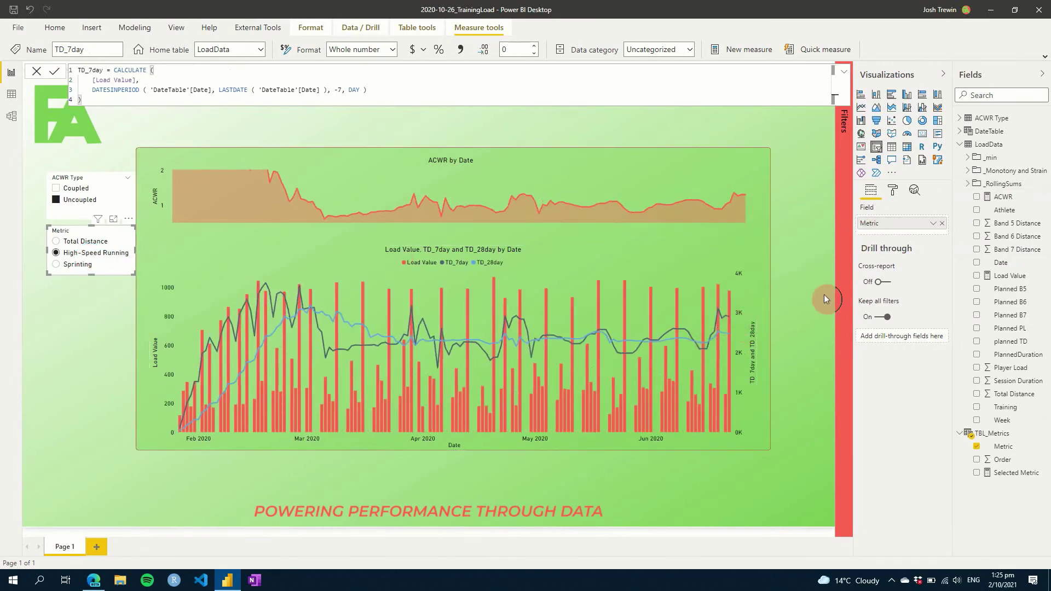
{"action": "left_click", "coordinate": [74, 266]}
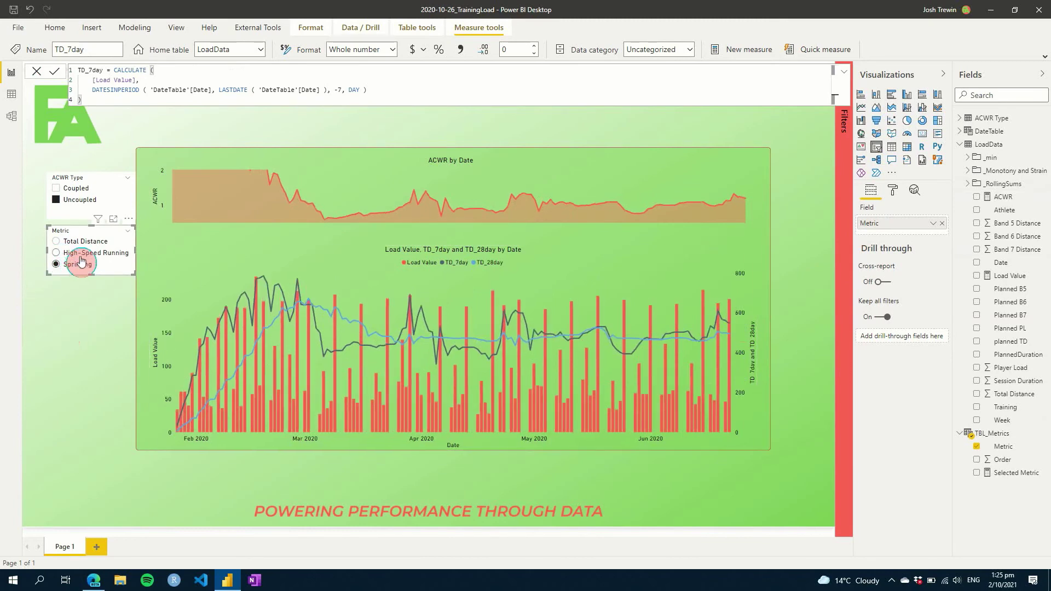
{"action": "left_click", "coordinate": [87, 190]}
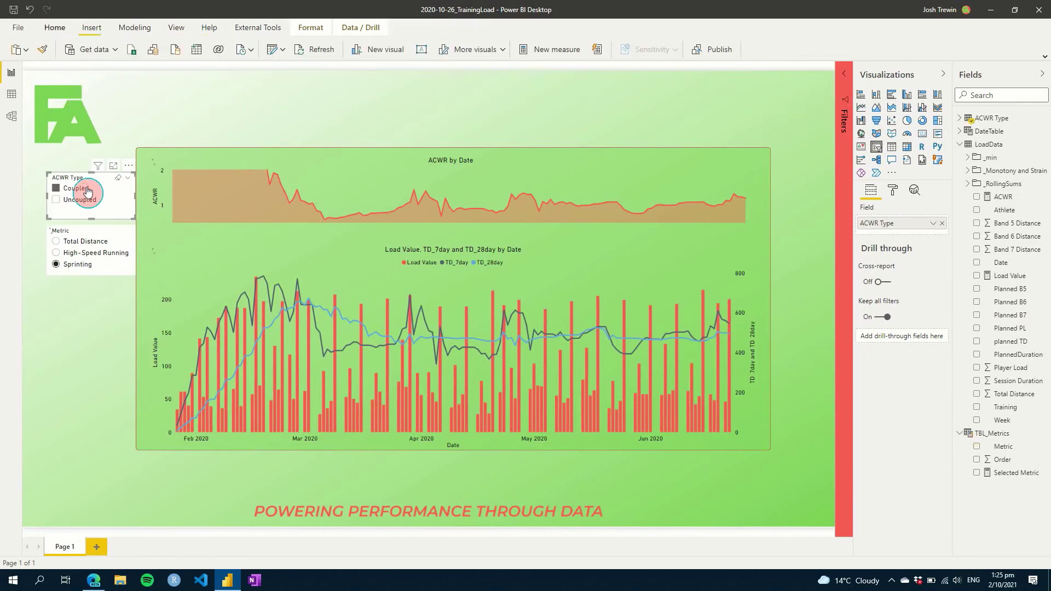
{"action": "left_click", "coordinate": [85, 195]}
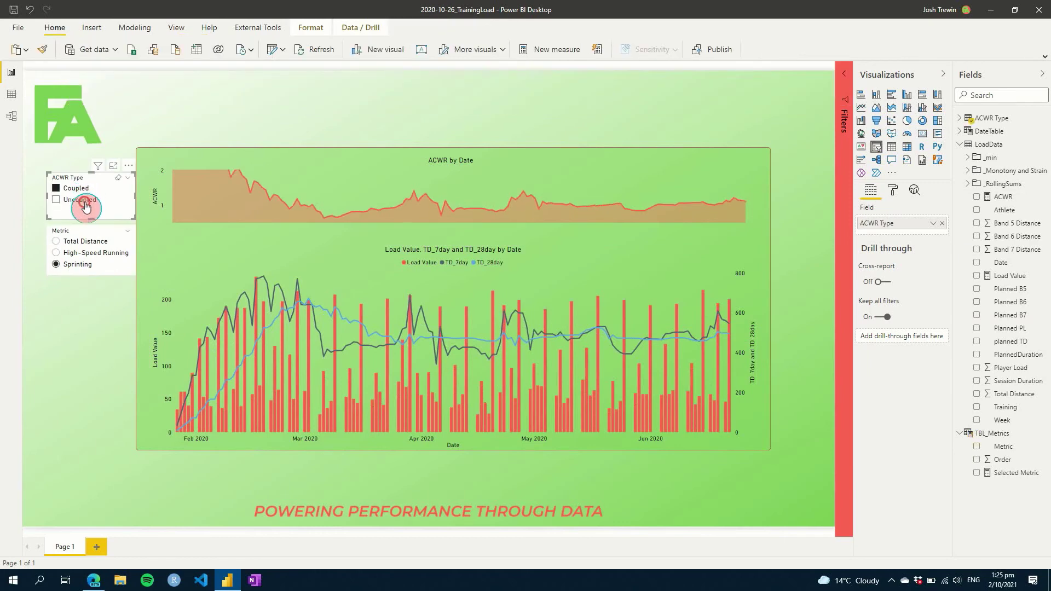
{"action": "left_click", "coordinate": [95, 268]}
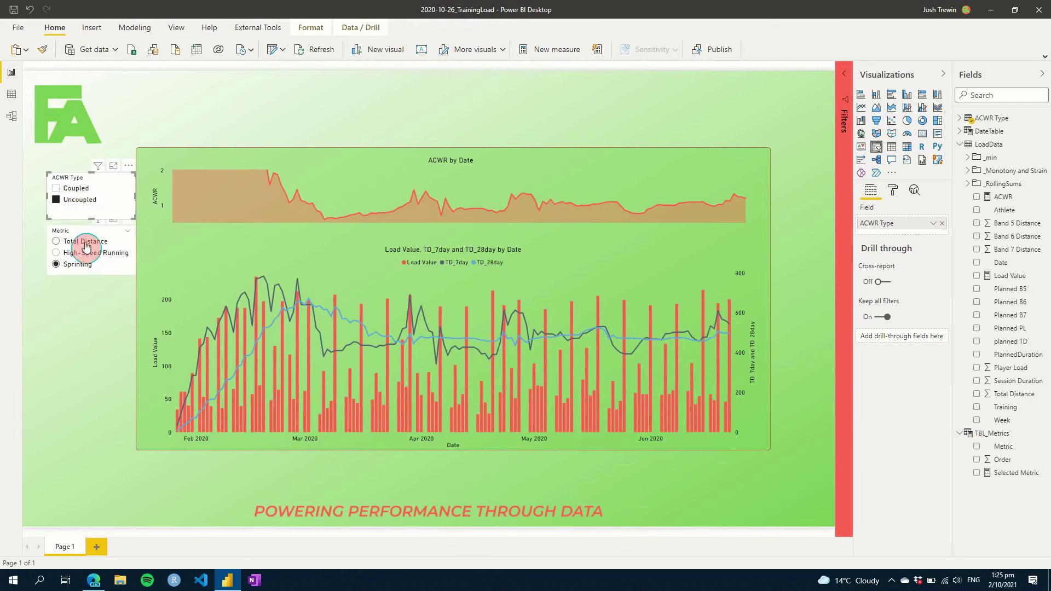
{"action": "left_click", "coordinate": [85, 243]}
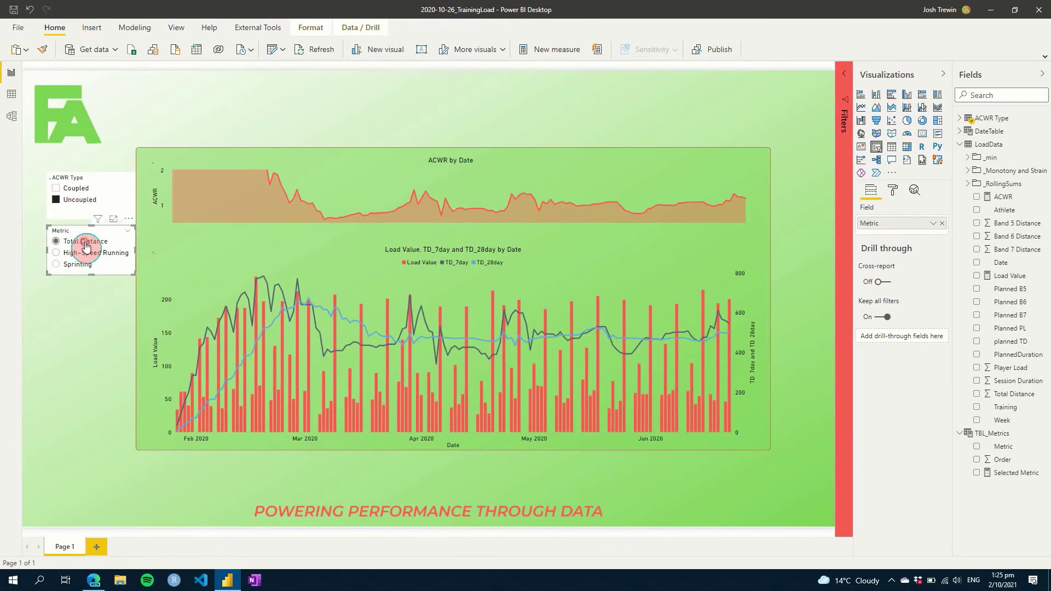
Step: Turn off the load combo chart's secondary Y axis so all series share one axis
{"action": "left_click", "coordinate": [718, 267]}
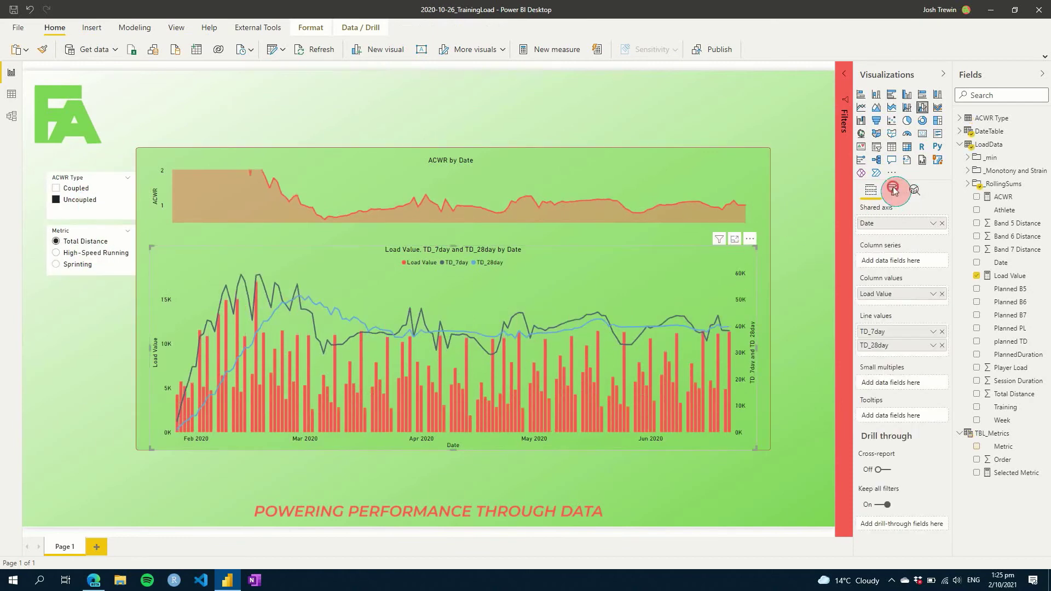
{"action": "left_click", "coordinate": [893, 190]}
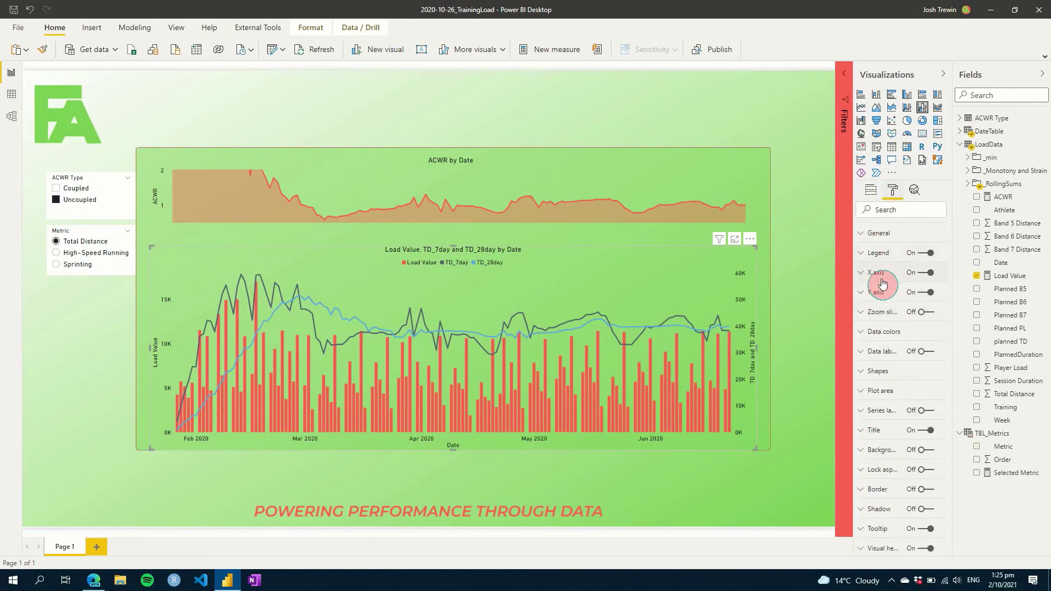
{"action": "left_click", "coordinate": [899, 338]}
{"action": "scroll", "coordinate": [899, 338], "scroll_direction": "down", "scroll_amount": 5}
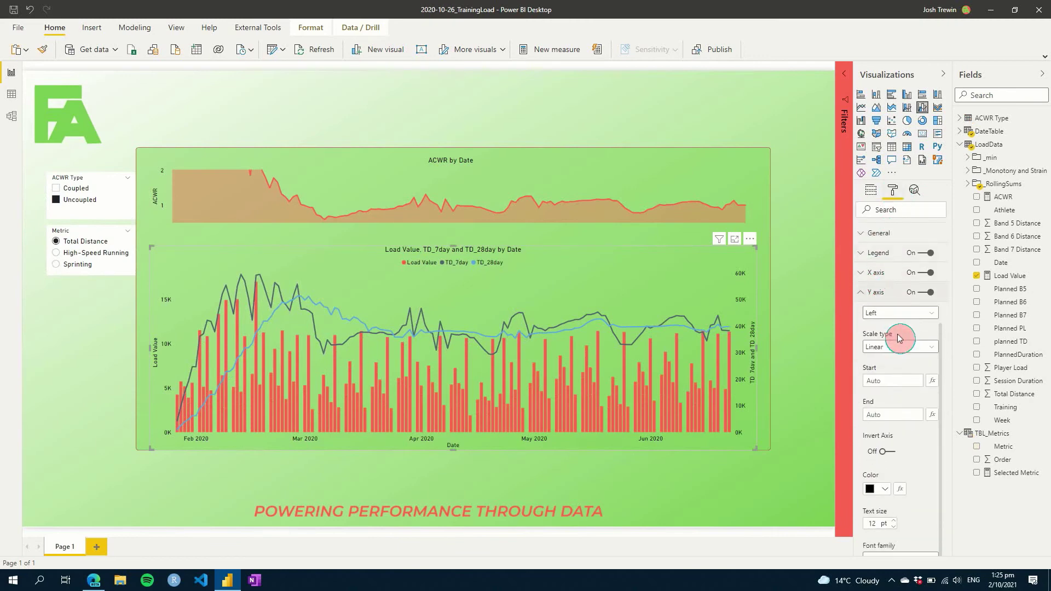
{"action": "scroll", "coordinate": [899, 338], "scroll_direction": "down", "scroll_amount": 5}
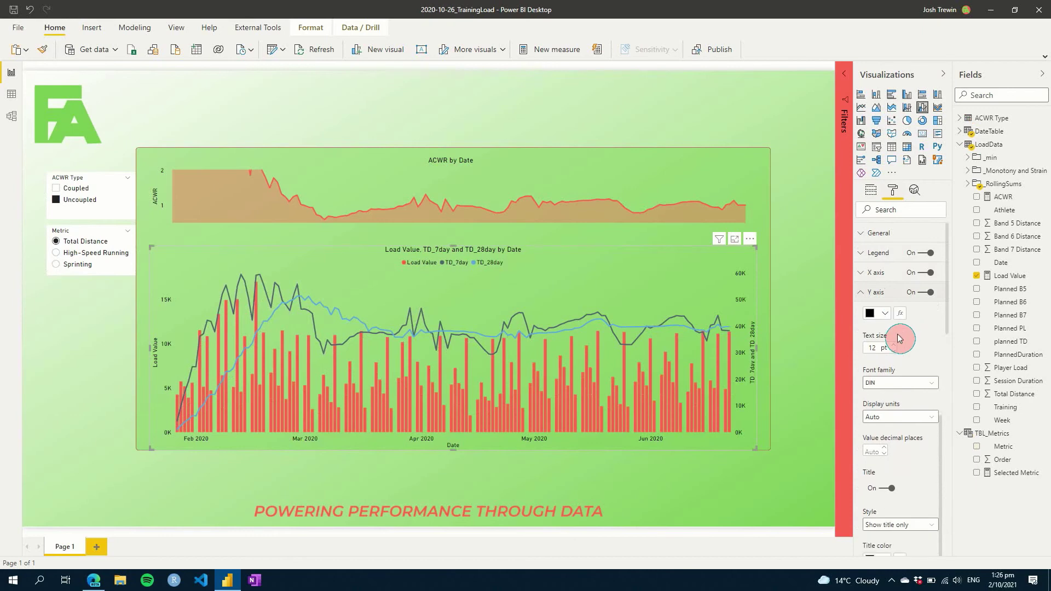
{"action": "scroll", "coordinate": [900, 338], "scroll_direction": "down", "scroll_amount": 2}
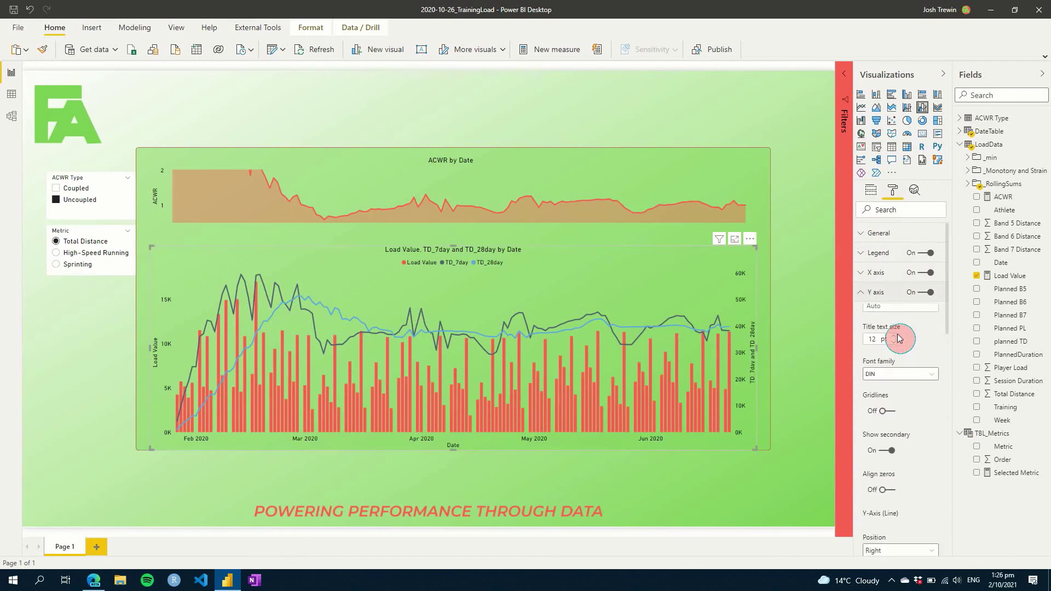
{"action": "left_click", "coordinate": [888, 456]}
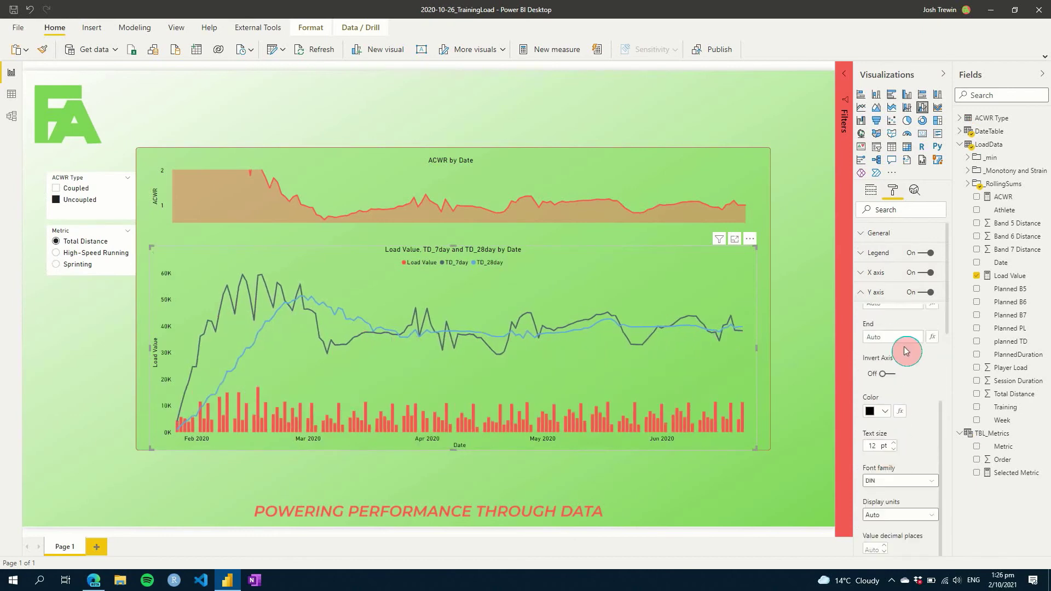
{"action": "left_click", "coordinate": [885, 292]}
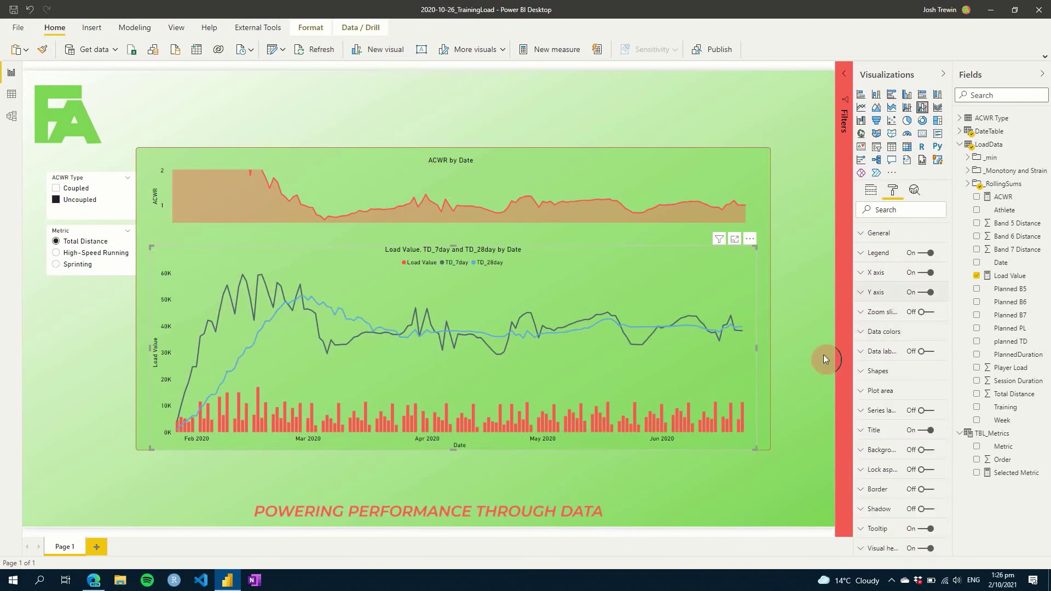
Step: Check axis scaling with High-Speed Running and Sprinting, then reselect Total Distance
{"action": "left_click", "coordinate": [80, 255]}
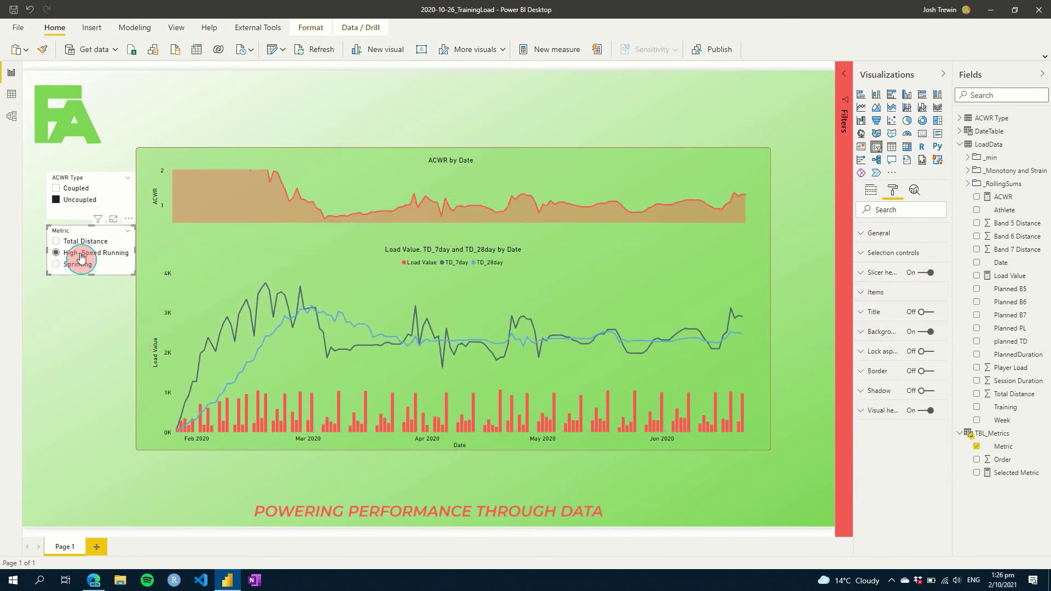
{"action": "left_click", "coordinate": [80, 265]}
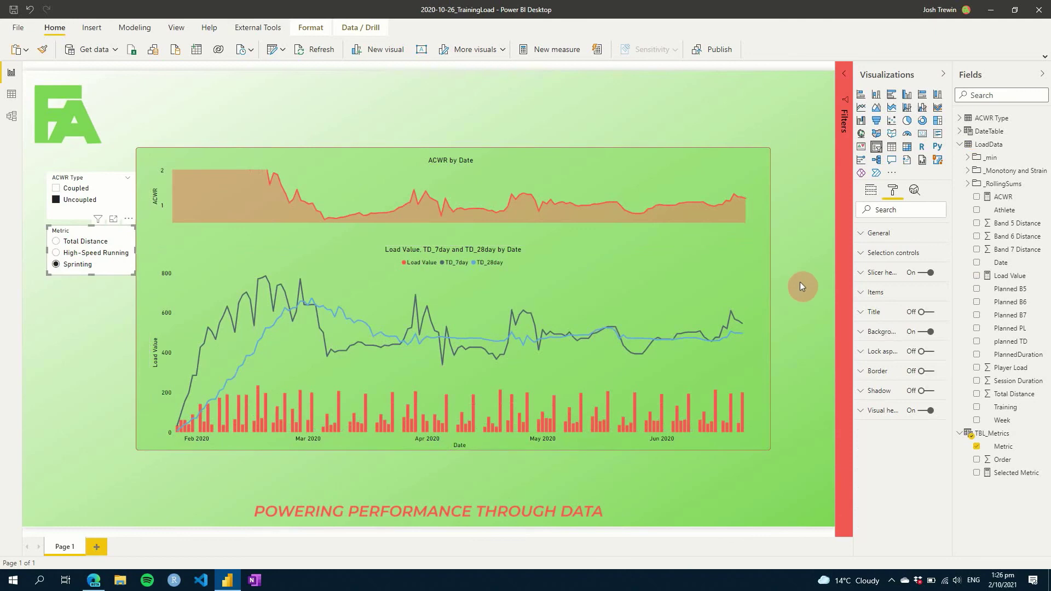
{"action": "left_click", "coordinate": [101, 242]}
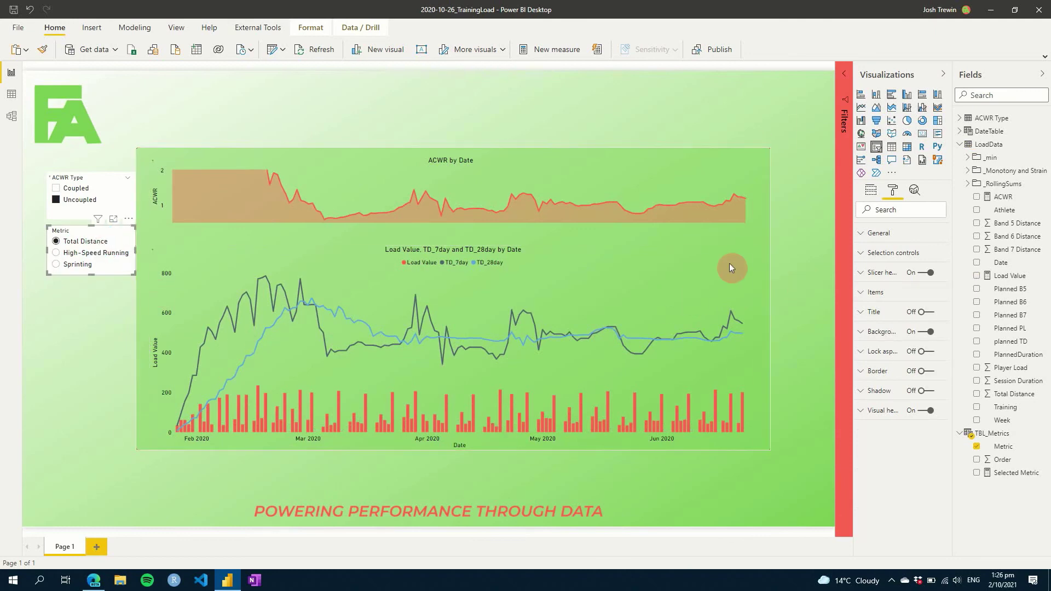
Step: Turn the load chart's secondary Y axis back on and deselect the chart
{"action": "left_click", "coordinate": [694, 294]}
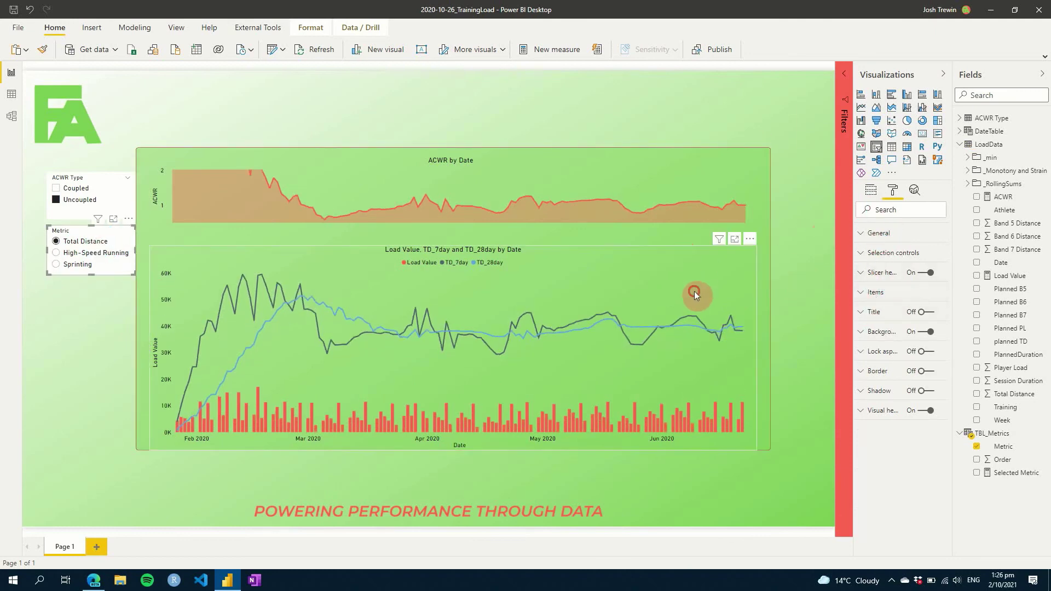
{"action": "left_click", "coordinate": [882, 293]}
{"action": "scroll", "coordinate": [907, 367], "scroll_direction": "down", "scroll_amount": 5}
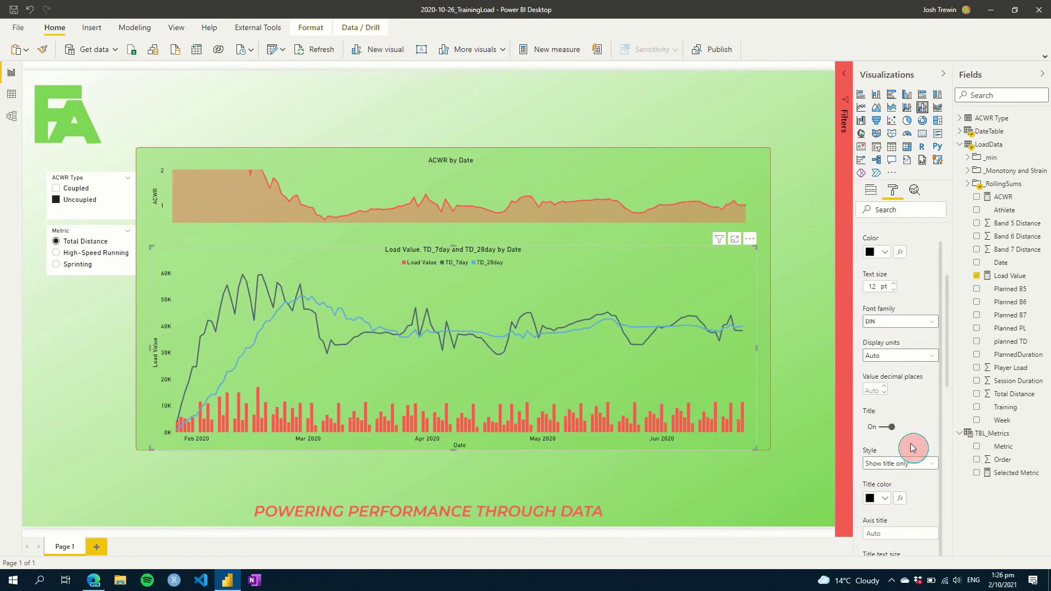
{"action": "scroll", "coordinate": [911, 446], "scroll_direction": "down", "scroll_amount": 3}
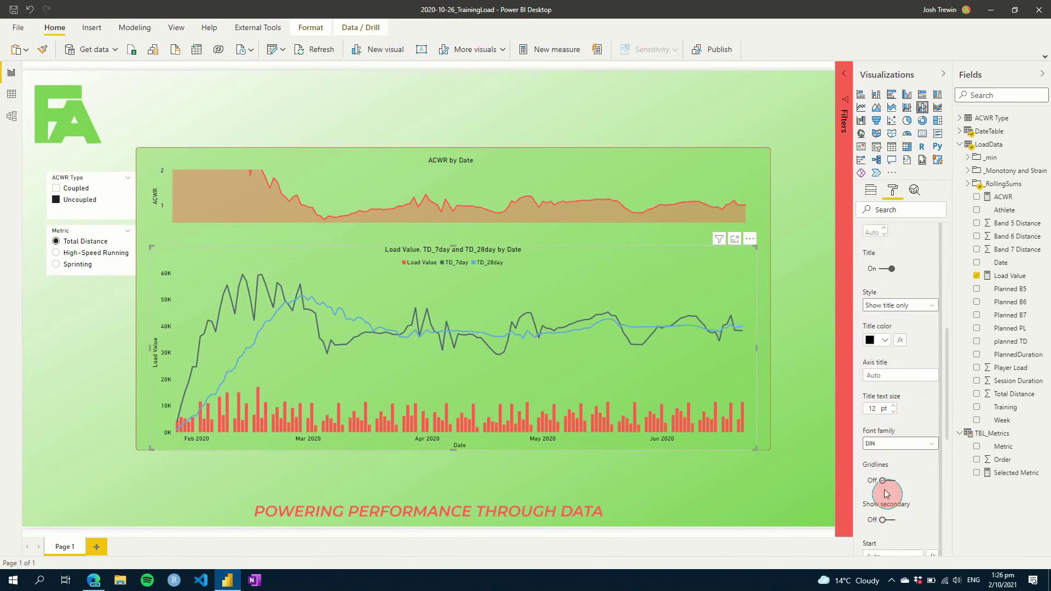
{"action": "left_click", "coordinate": [884, 519]}
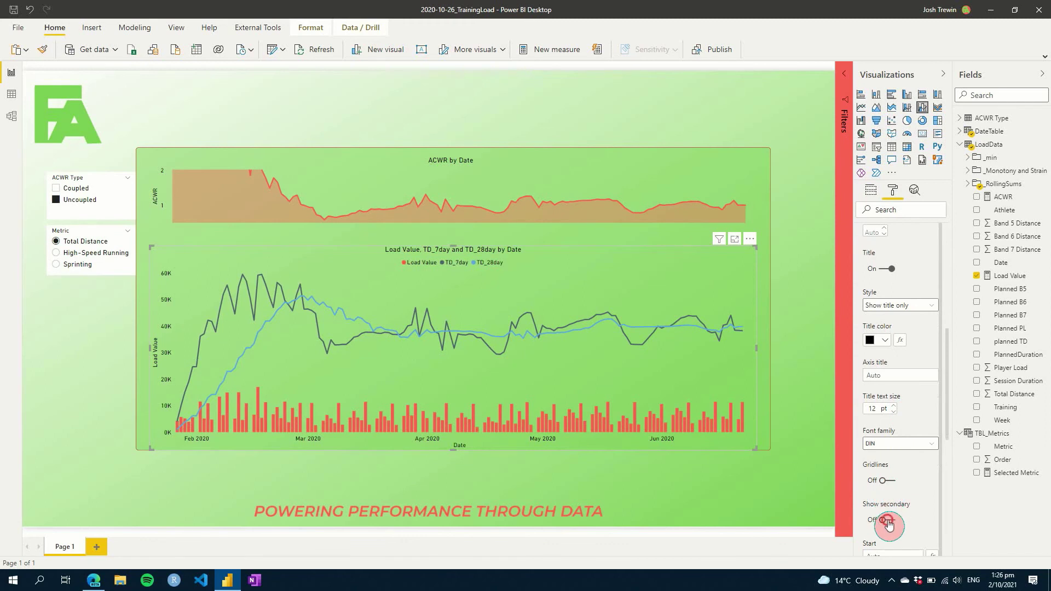
{"action": "left_click", "coordinate": [812, 416]}
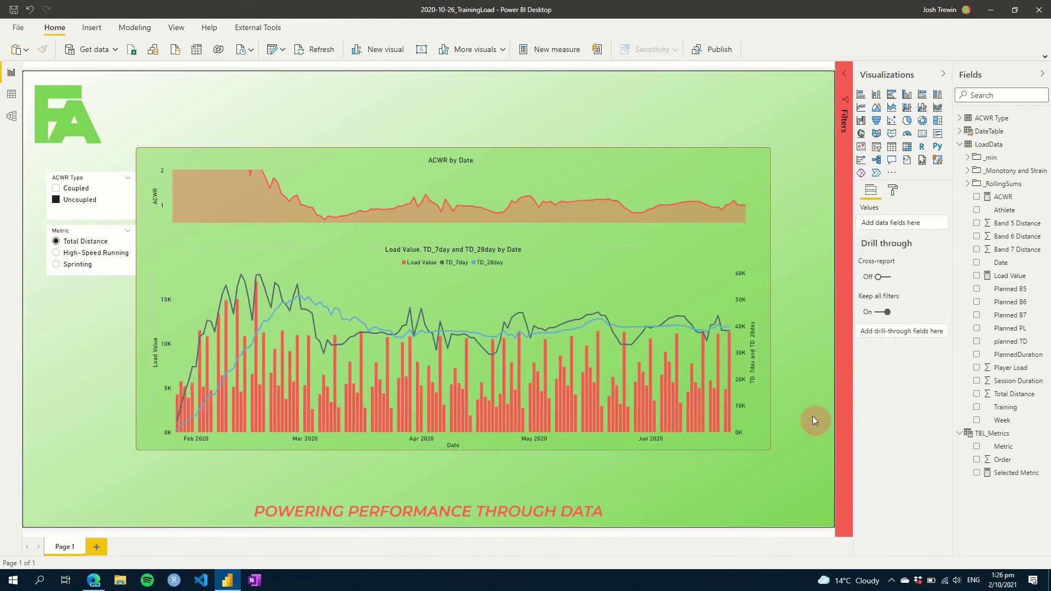